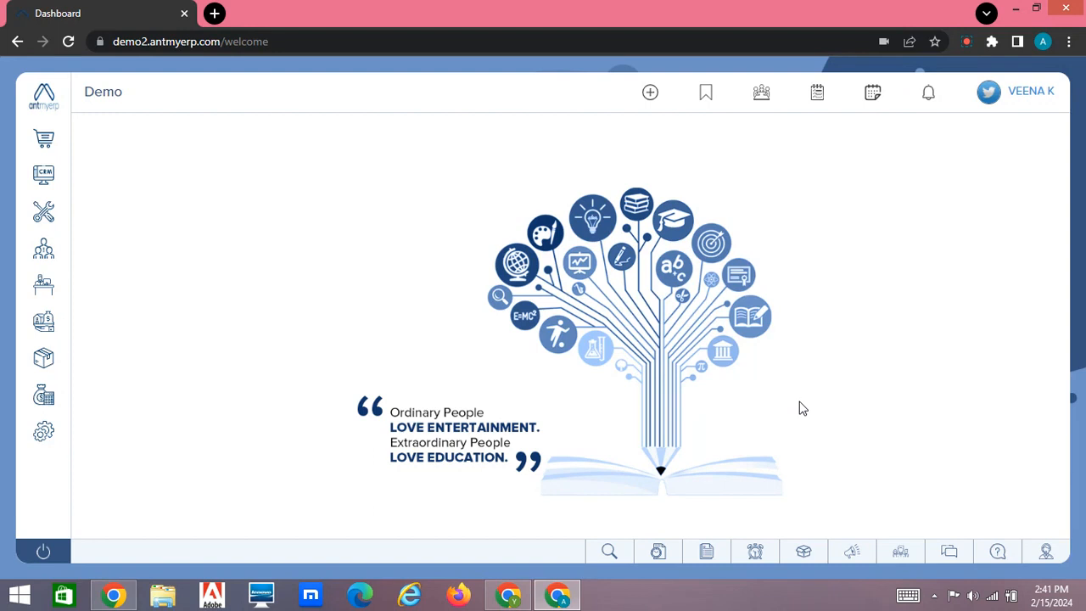
Start a new MPS/FSMA quotation from the CRM Sales quotations list.
{"action": "left_click", "coordinate": [41, 176]}
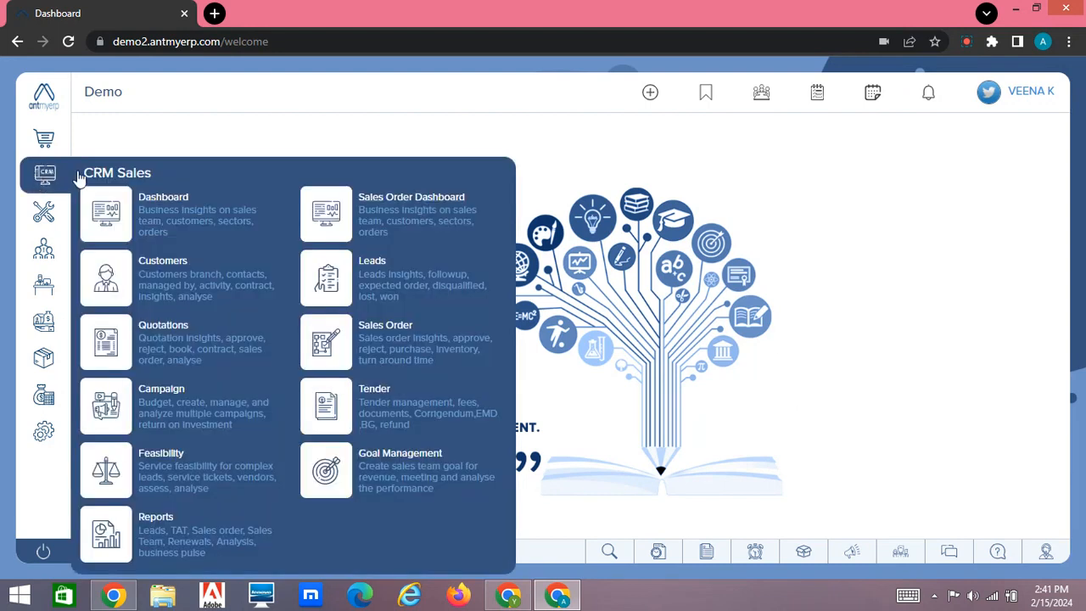
{"action": "left_click", "coordinate": [164, 340]}
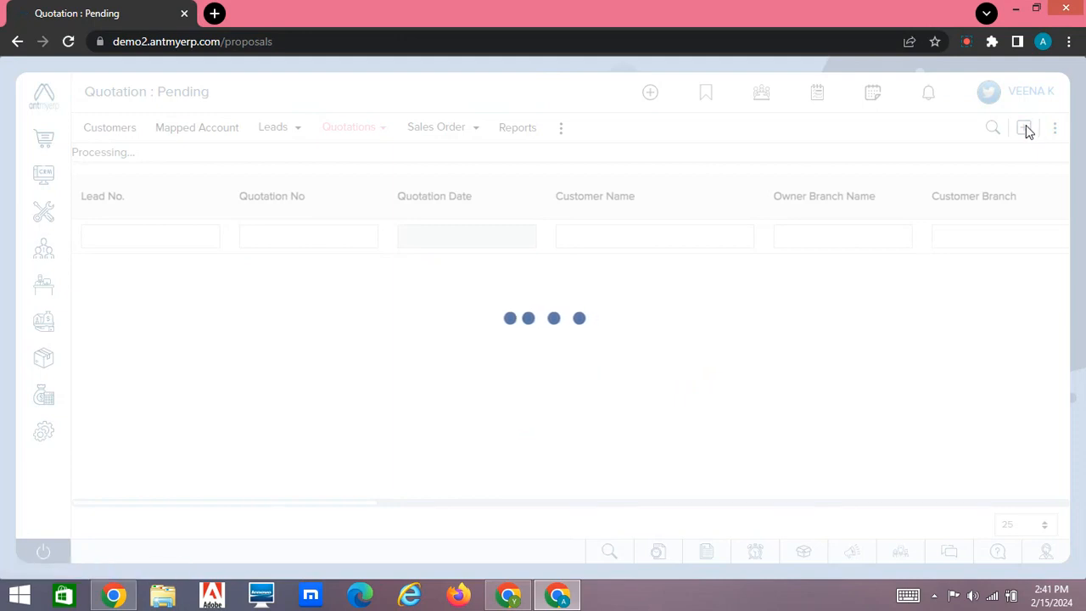
{"action": "left_click", "coordinate": [1025, 128]}
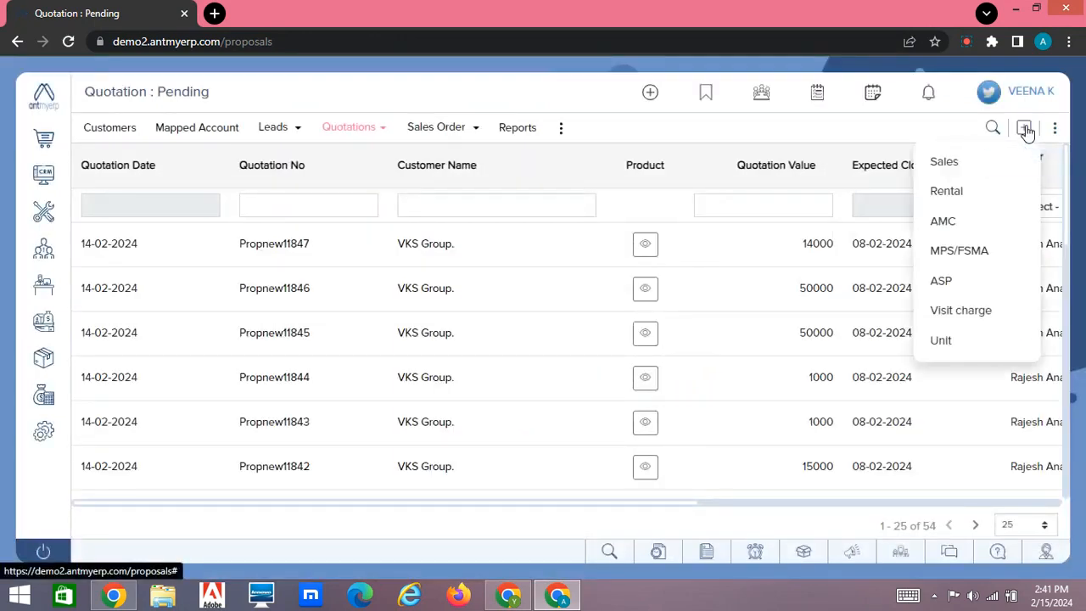
{"action": "left_click", "coordinate": [958, 248]}
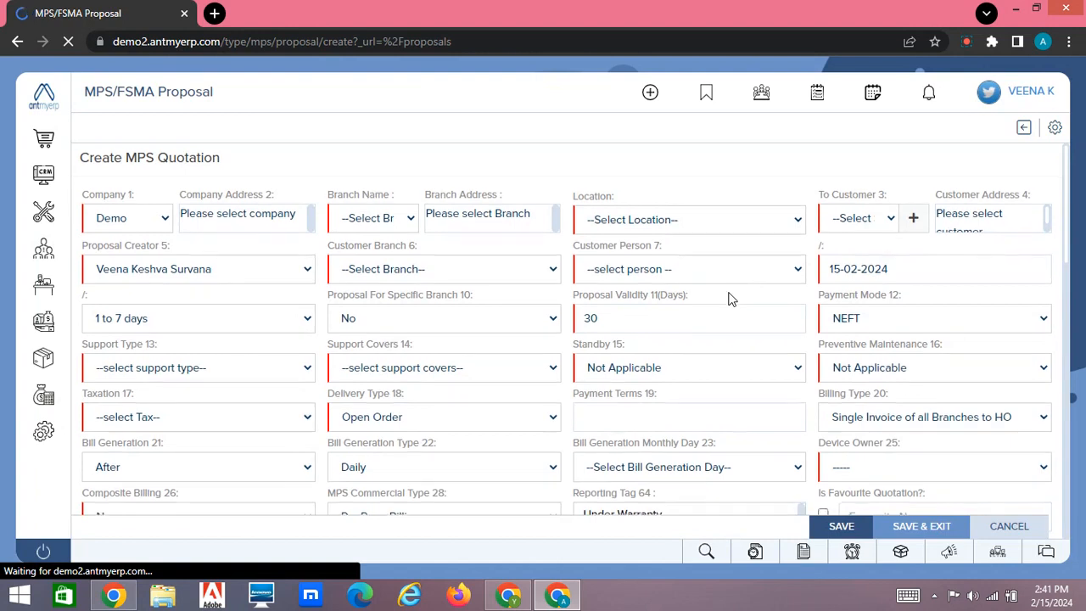
Add the product Brother MFC-7860dw A4 Laser MFD-Mono1 with quantity 1 to the MPS quotation's item list.
{"action": "scroll", "coordinate": [732, 299], "scroll_direction": "down", "scroll_amount": 2}
{"action": "scroll", "coordinate": [732, 299], "scroll_direction": "up", "scroll_amount": 1}
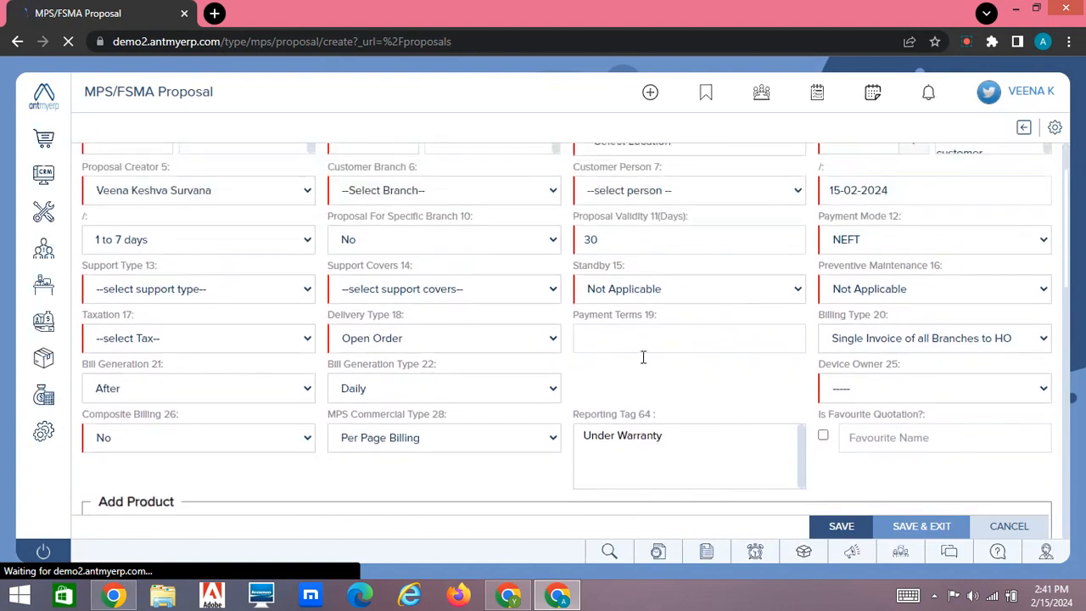
{"action": "scroll", "coordinate": [651, 360], "scroll_direction": "down", "scroll_amount": 4}
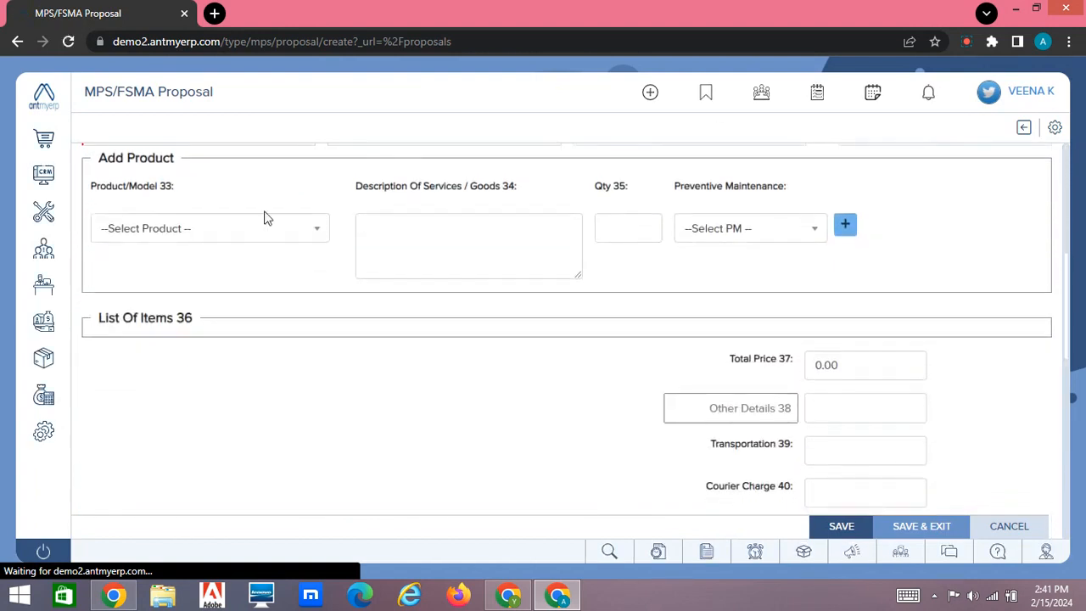
{"action": "left_click", "coordinate": [266, 232]}
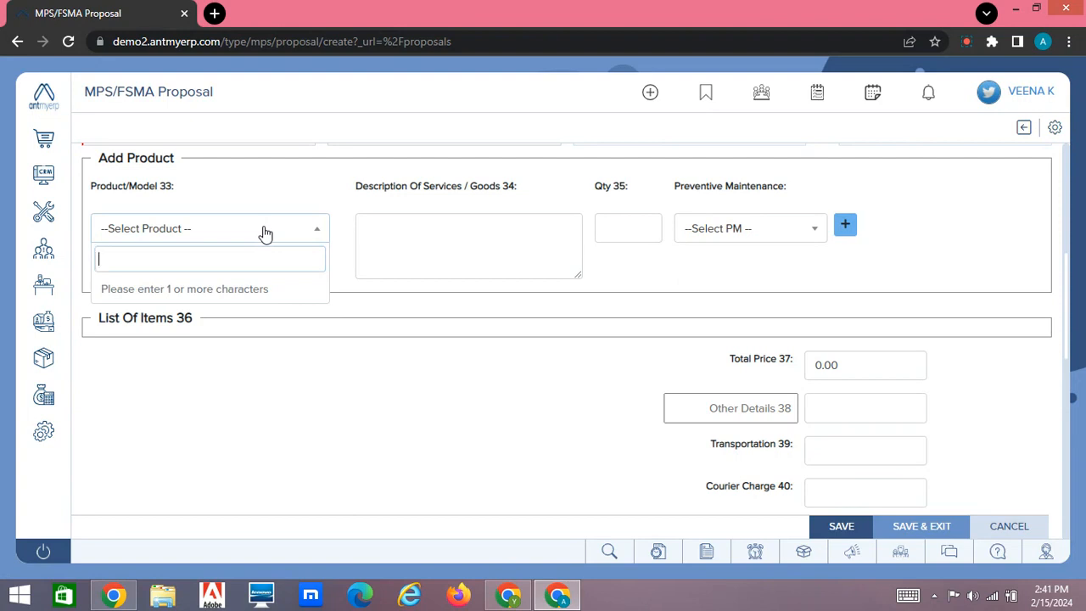
{"action": "type", "text": "7860"}
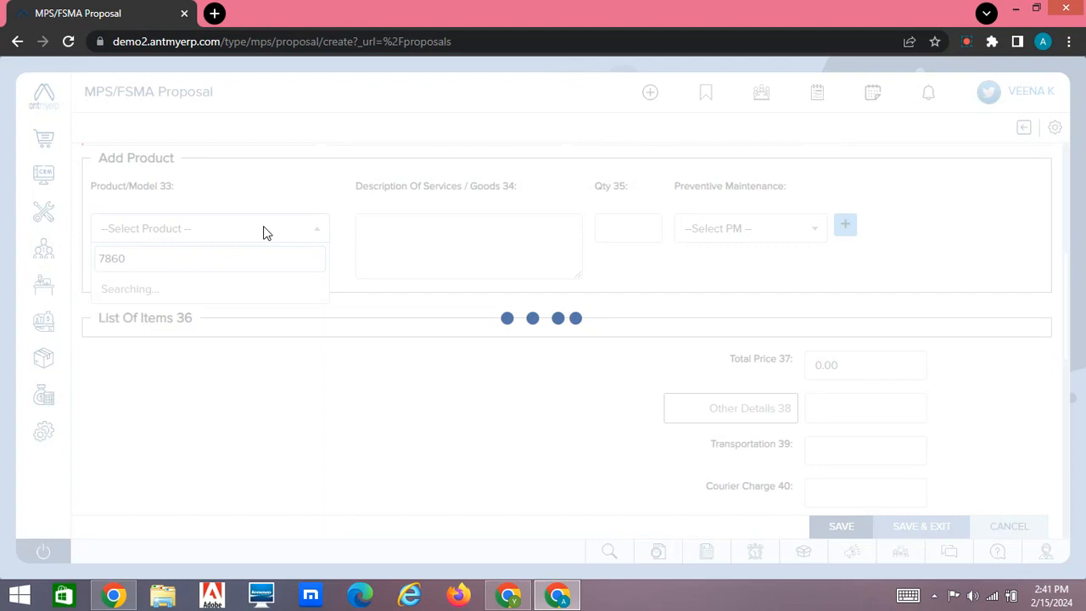
{"action": "key", "text": "Down"}
{"action": "key", "text": "Down"}
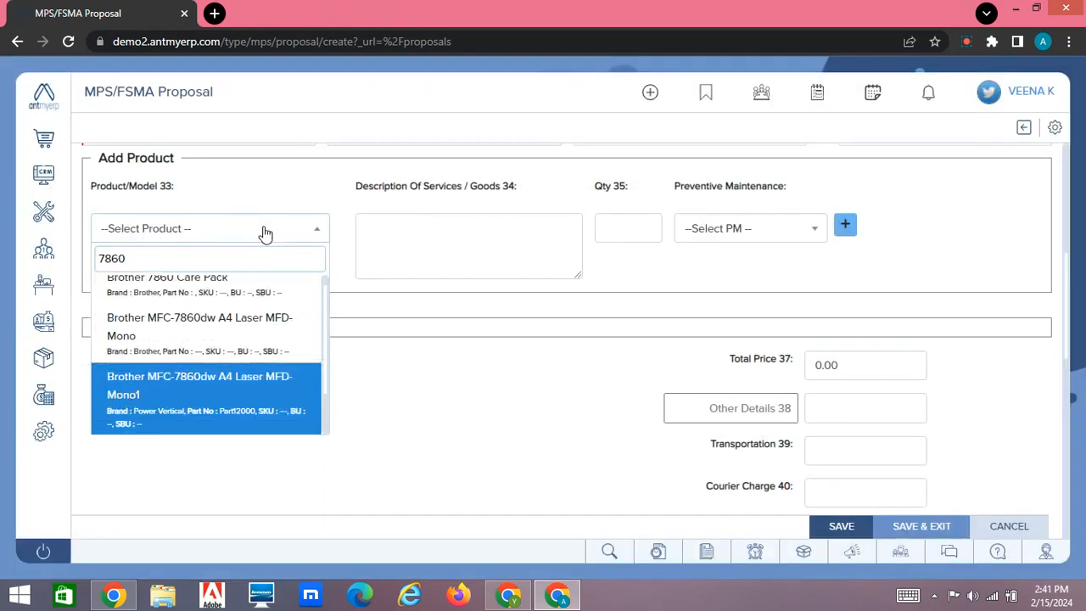
{"action": "key", "text": "Return"}
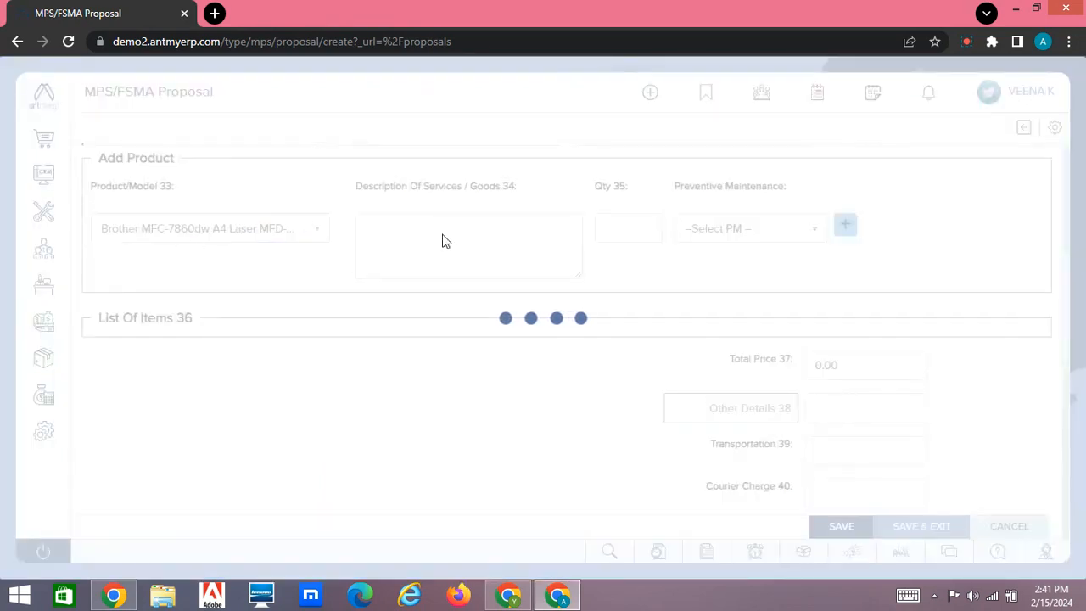
{"action": "left_click", "coordinate": [617, 234]}
{"action": "type", "text": "1"}
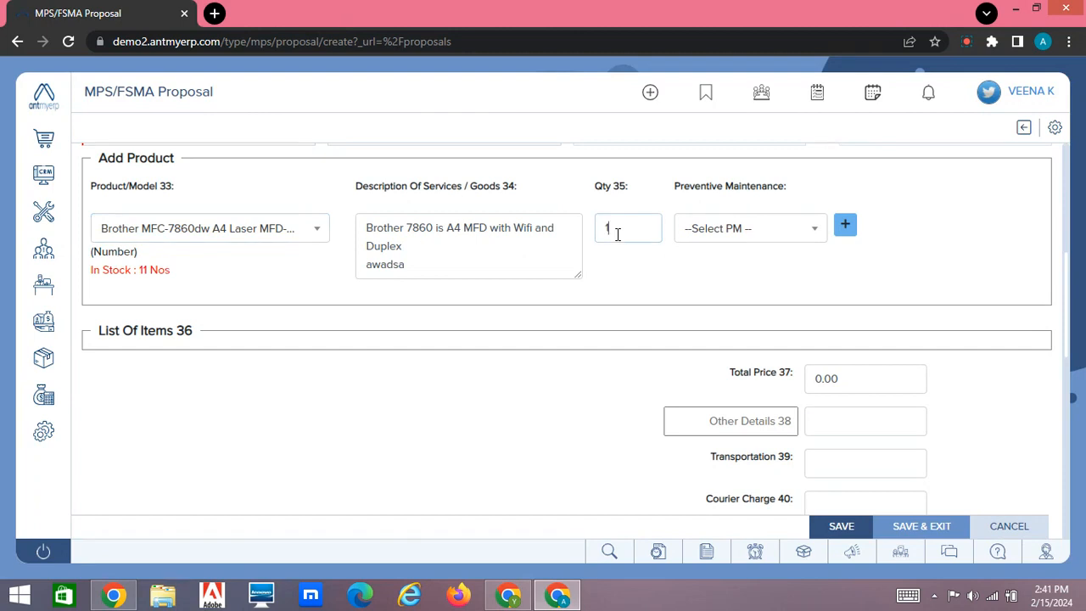
{"action": "left_click", "coordinate": [849, 226]}
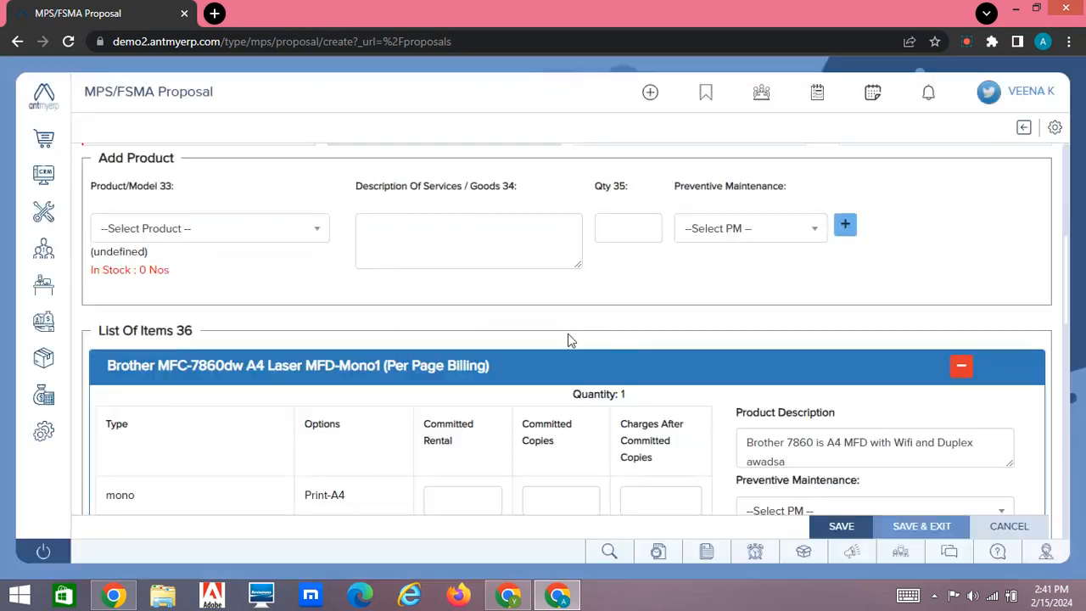
For mono Print-A4, set committed rental to 5000, committed copies to 10000 and charges after committed copies to 0.45.
{"action": "scroll", "coordinate": [541, 342], "scroll_direction": "down", "scroll_amount": 4}
{"action": "scroll", "coordinate": [475, 313], "scroll_direction": "up", "scroll_amount": 2}
{"action": "left_click_drag", "start_coordinate": [457, 318], "coordinate": [430, 305]}
{"action": "left_click", "coordinate": [438, 383]}
{"action": "type", "text": "5000"}
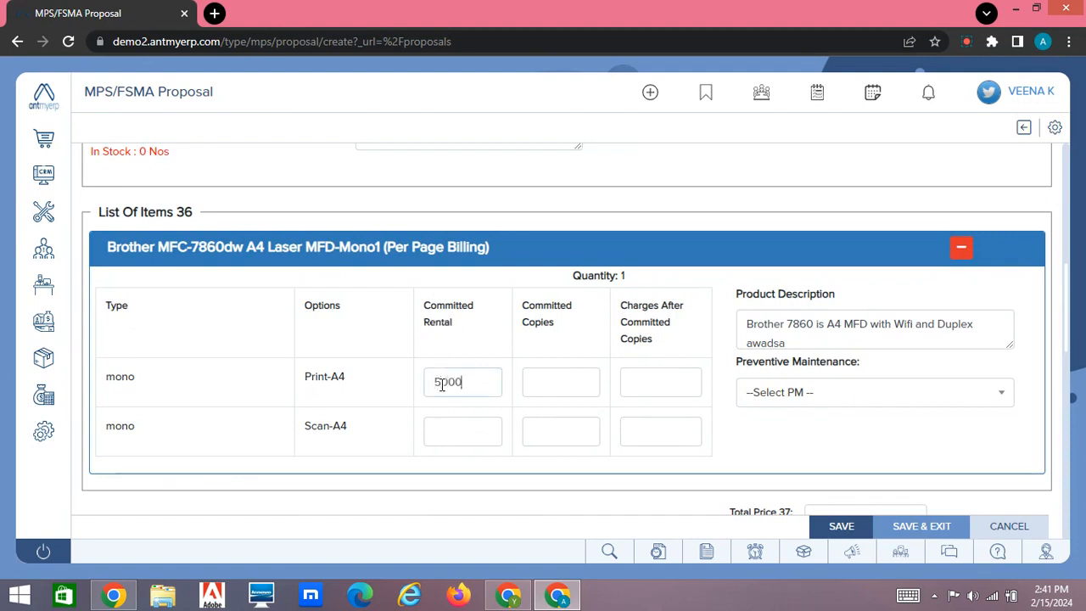
{"action": "left_click", "coordinate": [552, 380]}
{"action": "type", "text": "10000"}
{"action": "left_click", "coordinate": [674, 382]}
{"action": "type", "text": "0.45"}
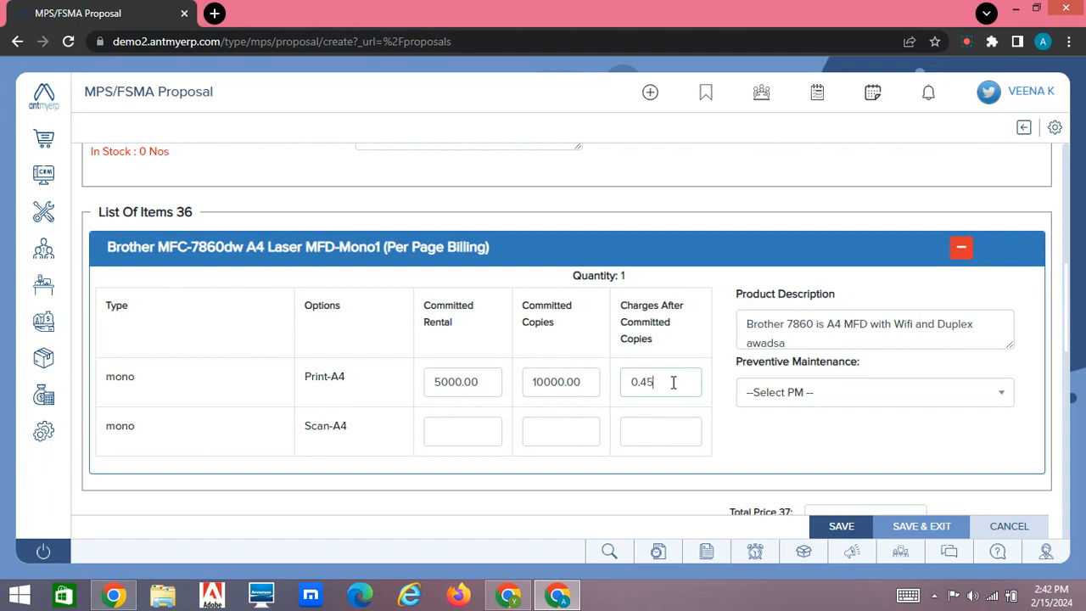
{"action": "left_click", "coordinate": [693, 349]}
{"action": "left_click", "coordinate": [486, 433]}
{"action": "left_click", "coordinate": [543, 438]}
{"action": "left_click_drag", "start_coordinate": [585, 388], "coordinate": [523, 388]}
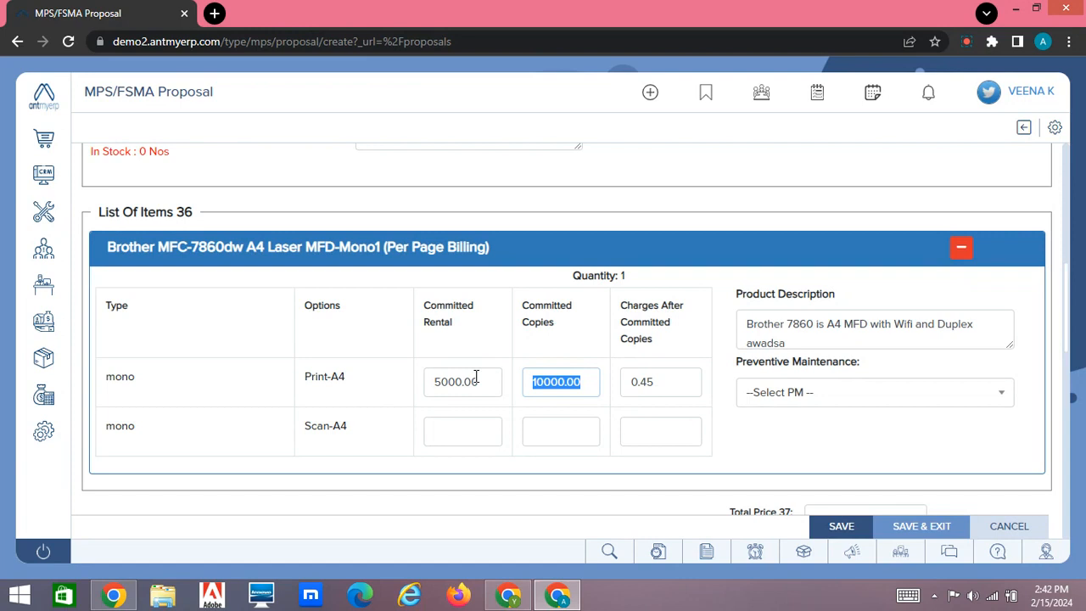
{"action": "scroll", "coordinate": [499, 280], "scroll_direction": "up", "scroll_amount": 10}
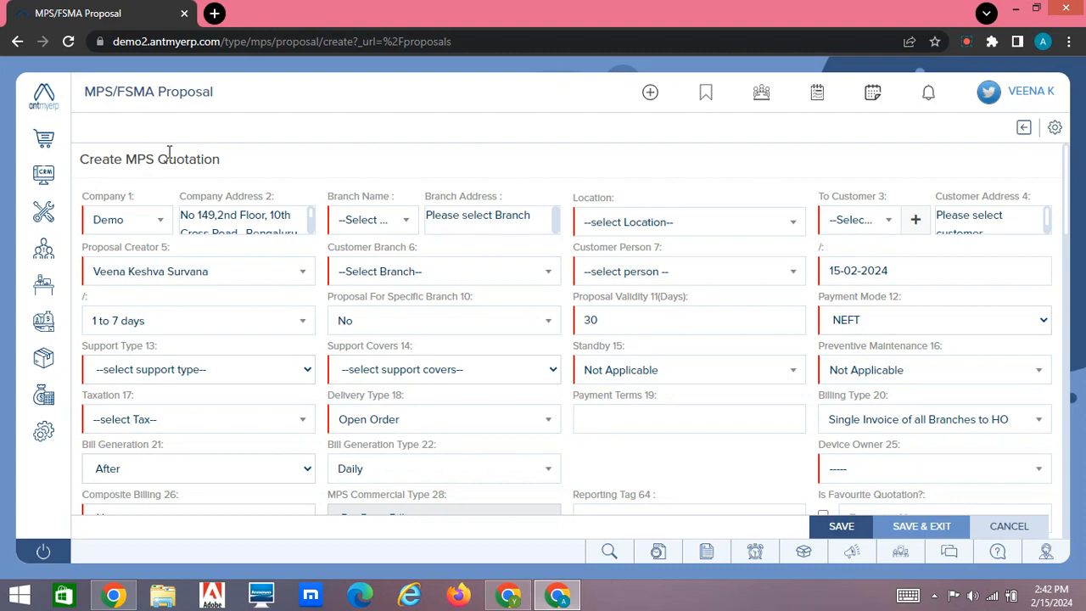
Open the MPS Counter Report from the Service reports and check the MPS commercial types of the listed devices.
{"action": "mouse_move", "coordinate": [45, 212]}
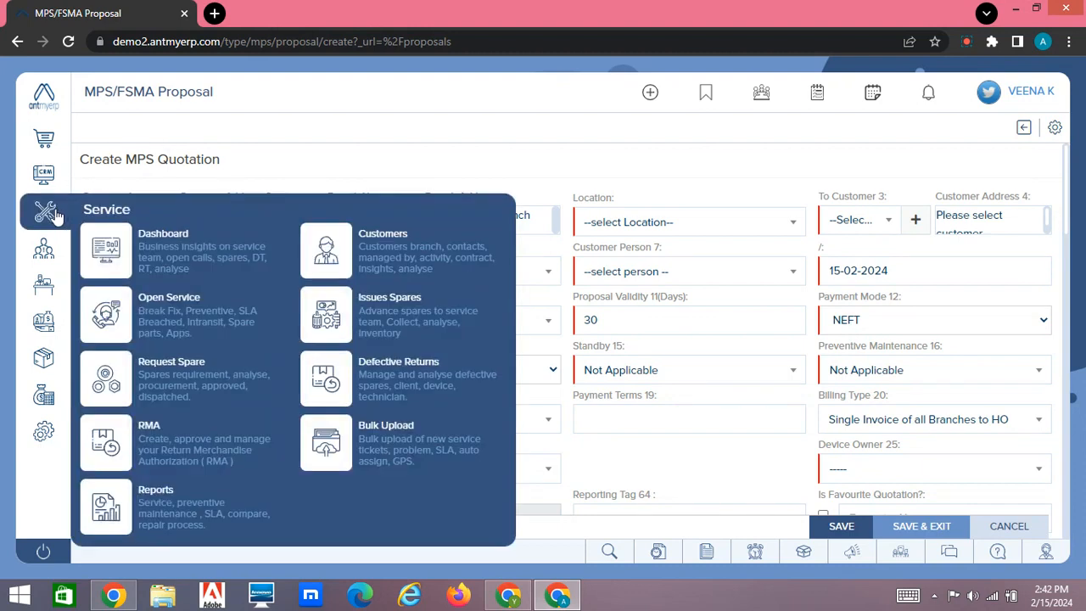
{"action": "left_click", "coordinate": [182, 518]}
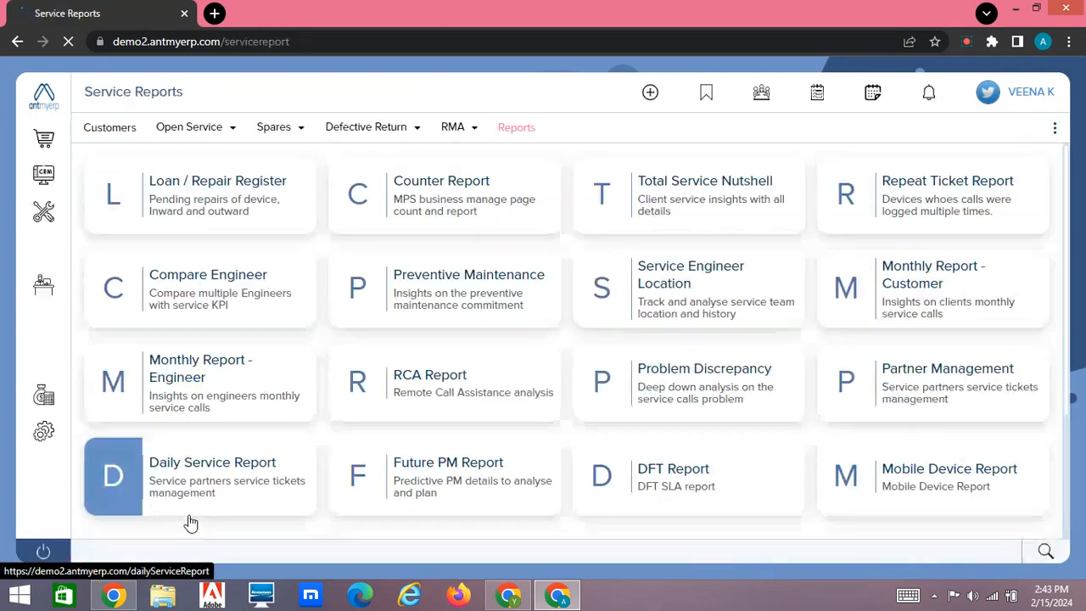
{"action": "left_click", "coordinate": [456, 181]}
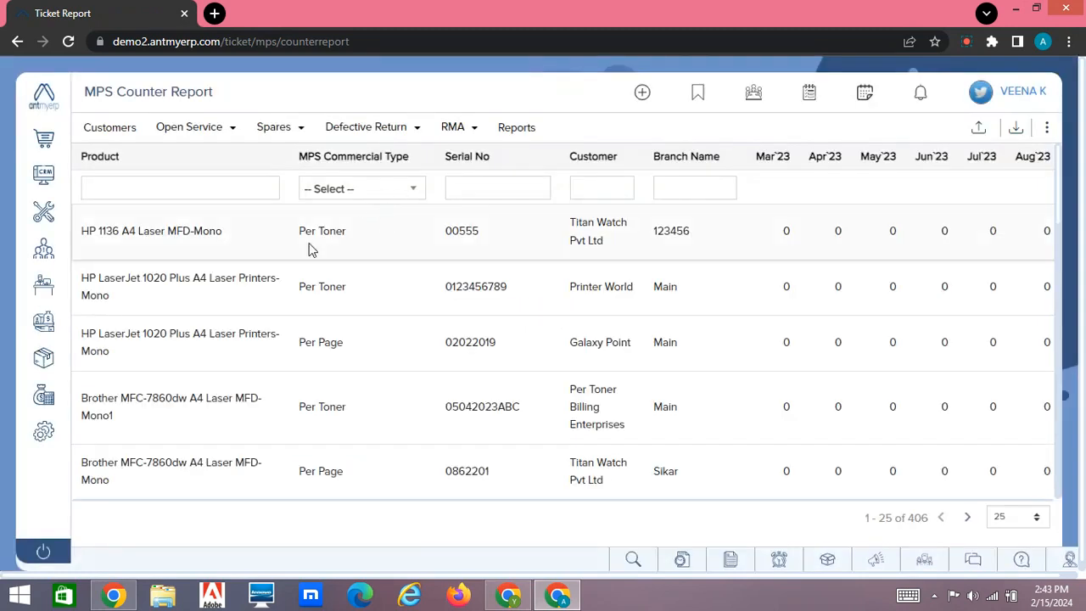
{"action": "left_click_drag", "start_coordinate": [294, 243], "coordinate": [349, 252]}
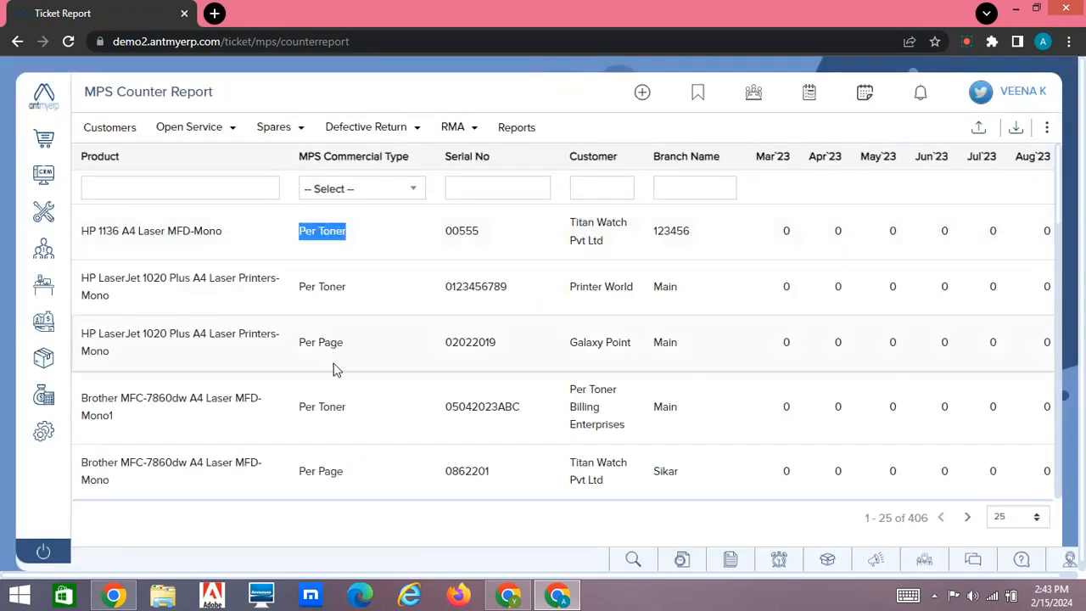
{"action": "left_click_drag", "start_coordinate": [350, 476], "coordinate": [296, 472]}
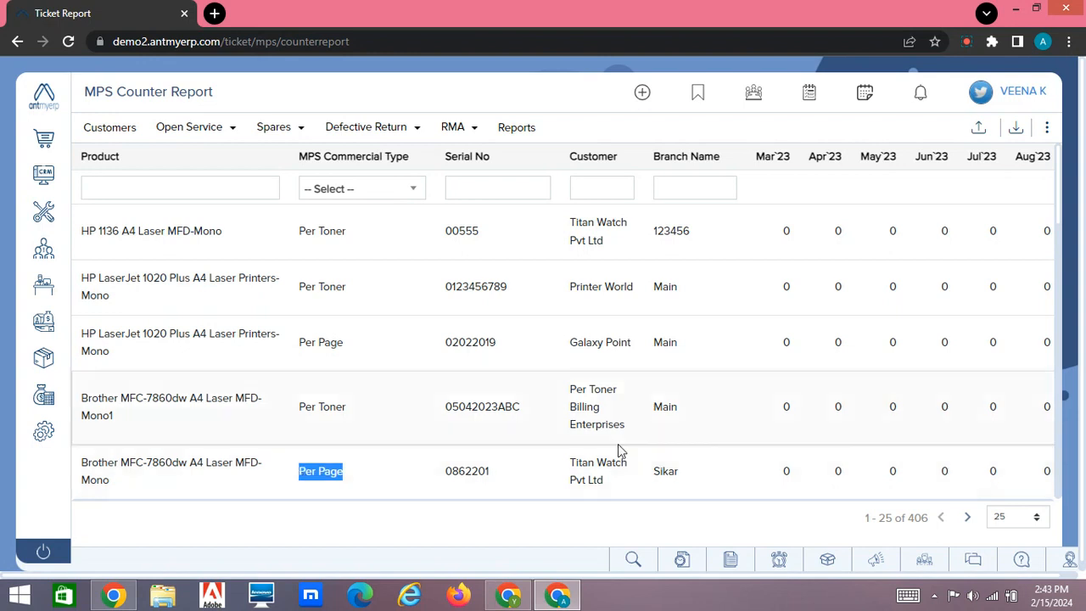
Open the counter entry for Titan Watch Pvt Ltd's Sikar device; enter 4000 for A4 print mono and 0 for A4 scan mono.
{"action": "scroll", "coordinate": [684, 463], "scroll_direction": "right", "scroll_amount": 5}
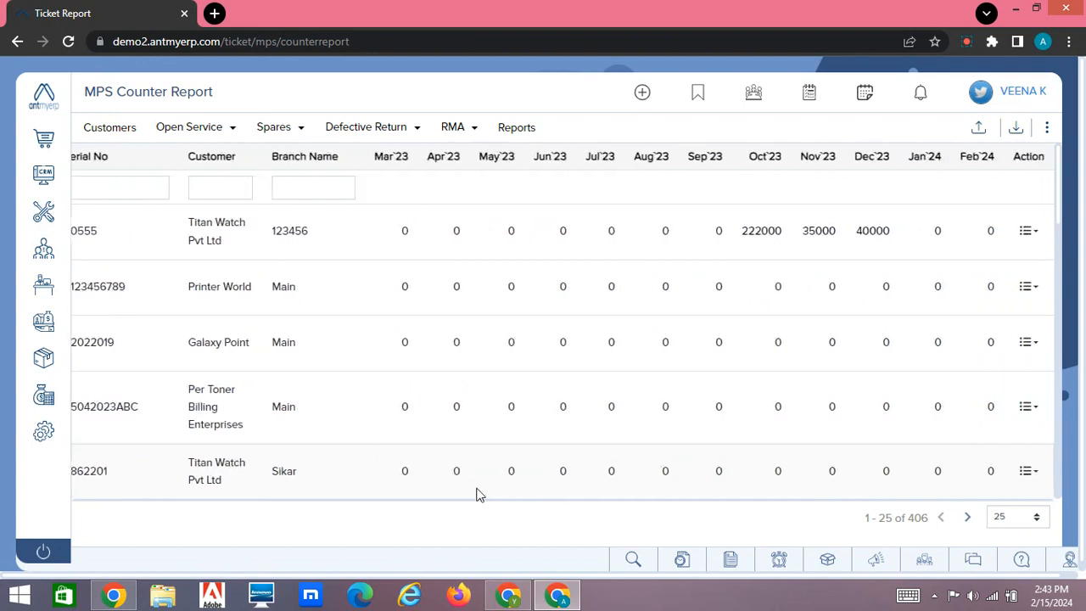
{"action": "left_click", "coordinate": [1029, 472]}
{"action": "left_click", "coordinate": [950, 459]}
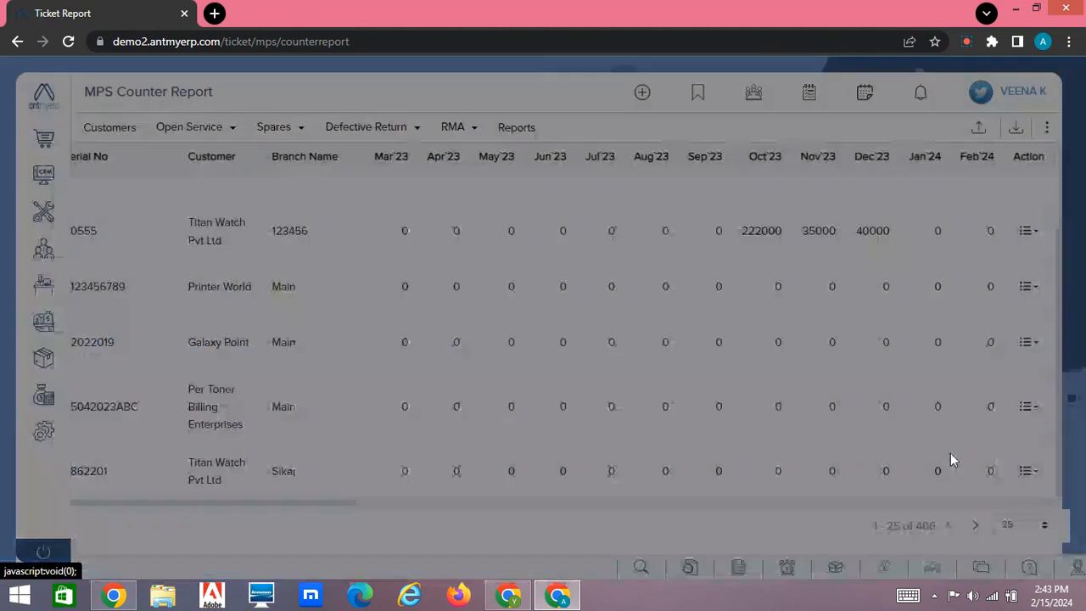
{"action": "left_click", "coordinate": [457, 246]}
{"action": "type", "text": "4000"}
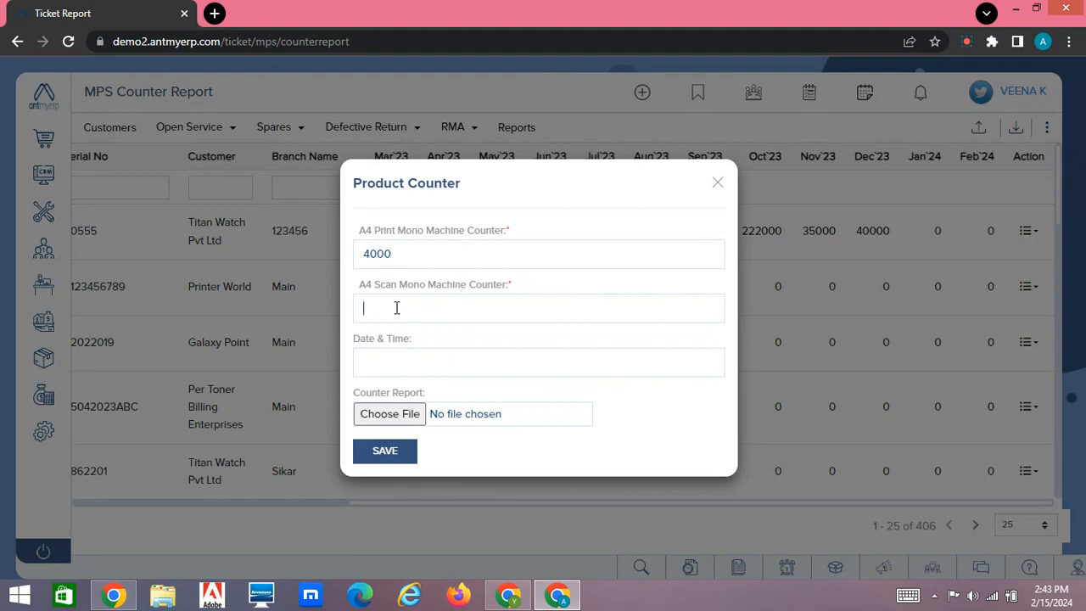
{"action": "type", "text": "0"}
{"action": "left_click", "coordinate": [448, 369]}
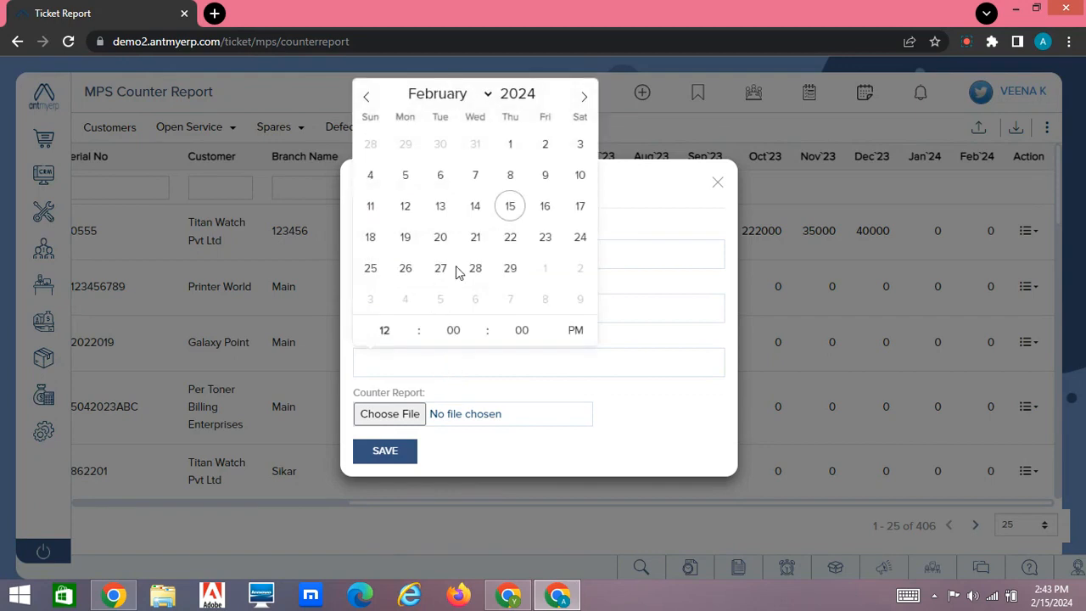
{"action": "left_click", "coordinate": [366, 96]}
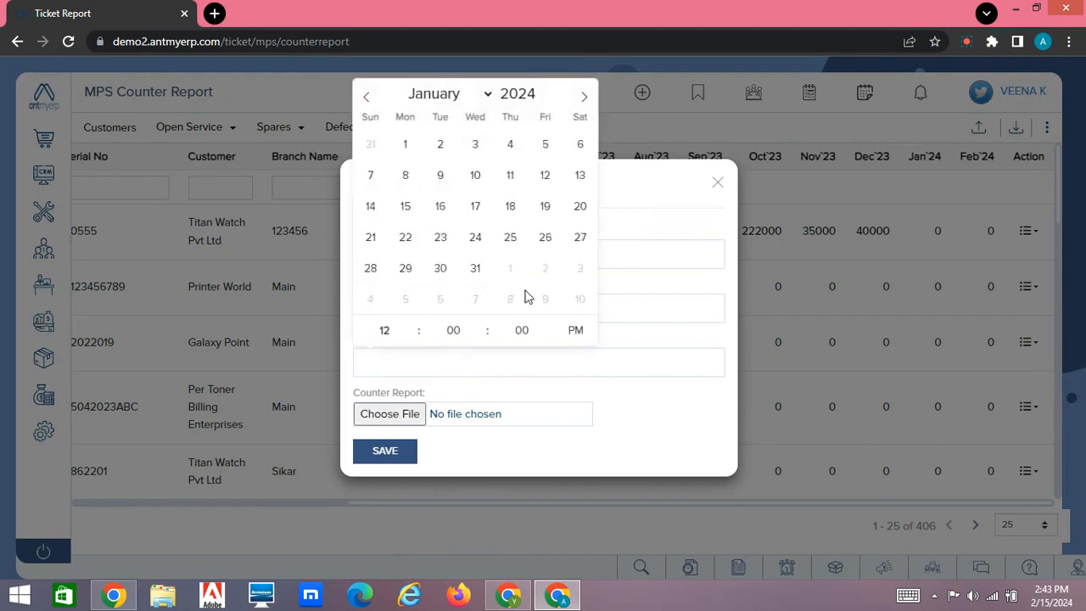
{"action": "left_click", "coordinate": [443, 269]}
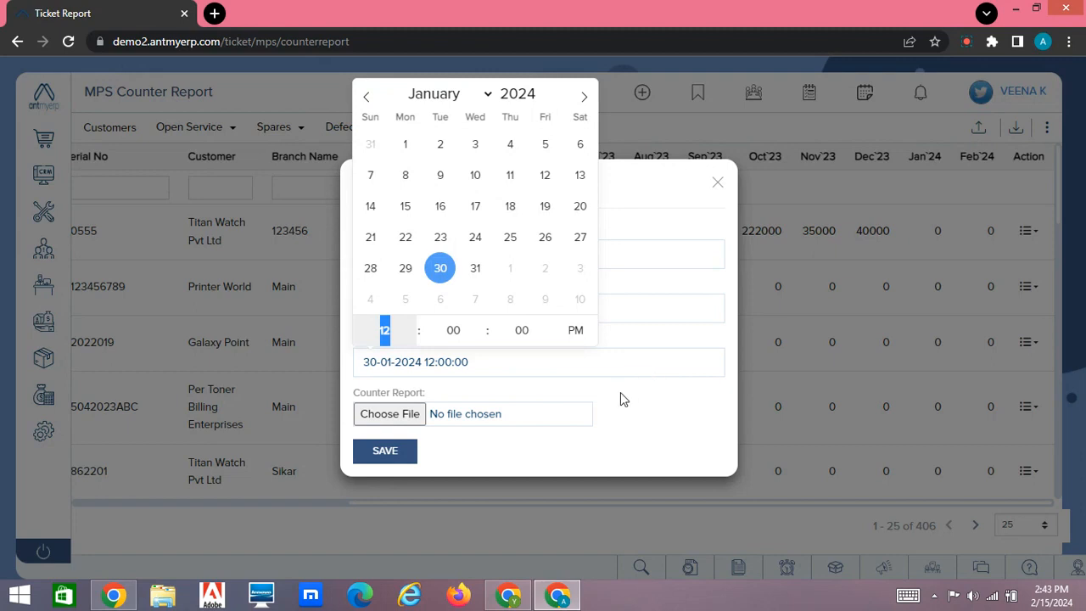
{"action": "left_click", "coordinate": [600, 361]}
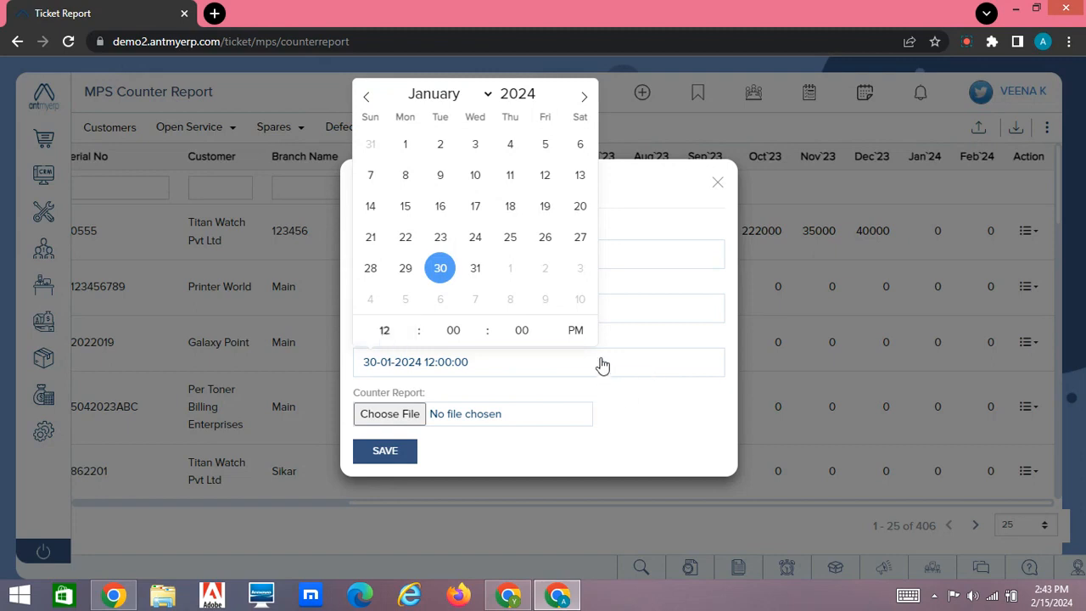
{"action": "left_click", "coordinate": [386, 451]}
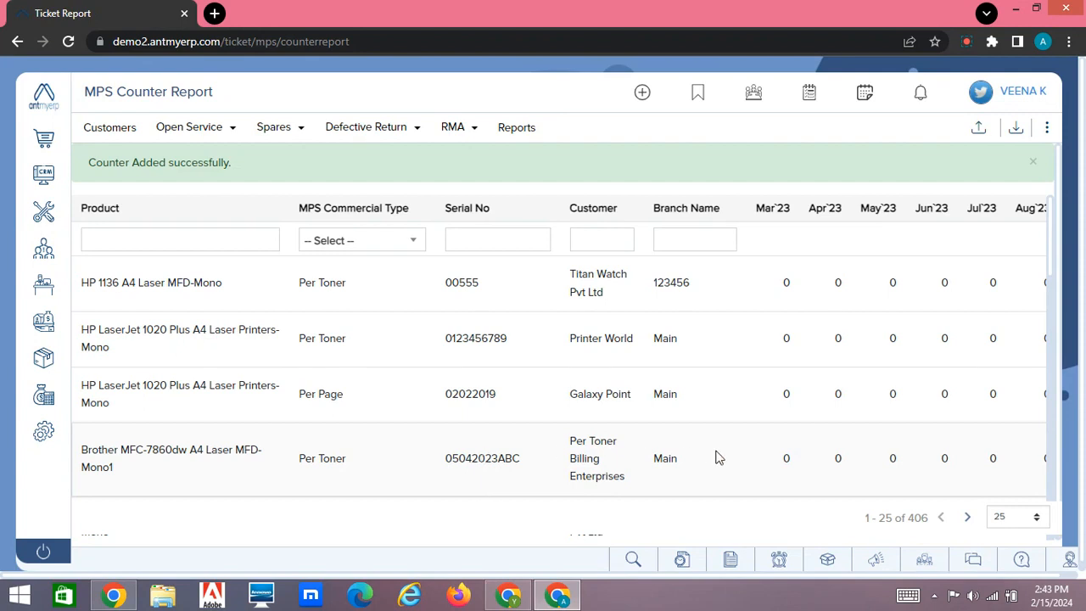
Open the pending MPS invoices under Finance sales invoices and bring their status and action columns into view.
{"action": "scroll", "coordinate": [715, 458], "scroll_direction": "right", "scroll_amount": 5}
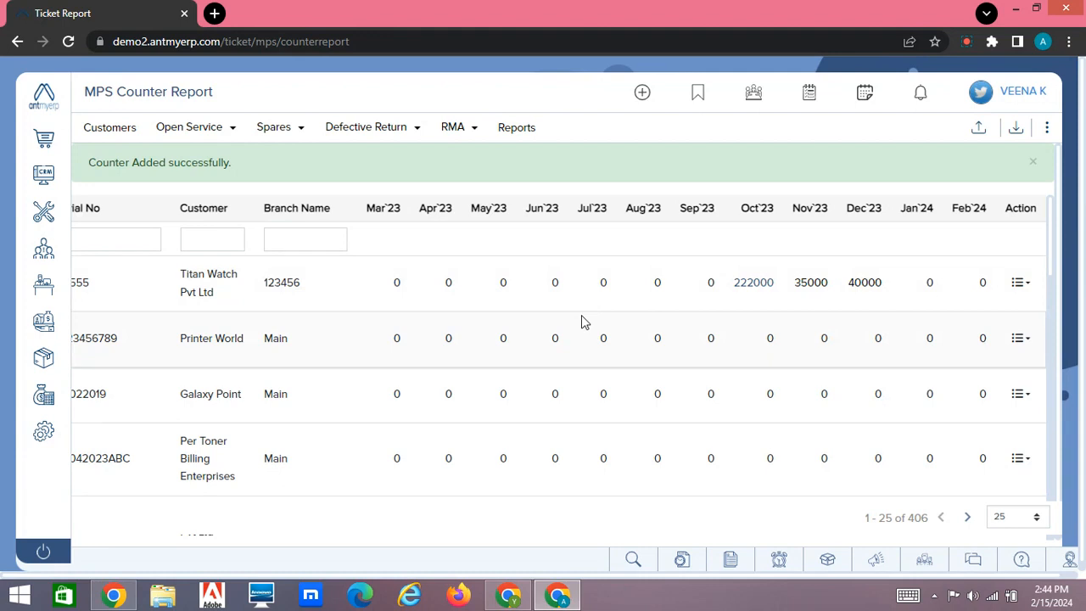
{"action": "scroll", "coordinate": [582, 321], "scroll_direction": "left", "scroll_amount": 5}
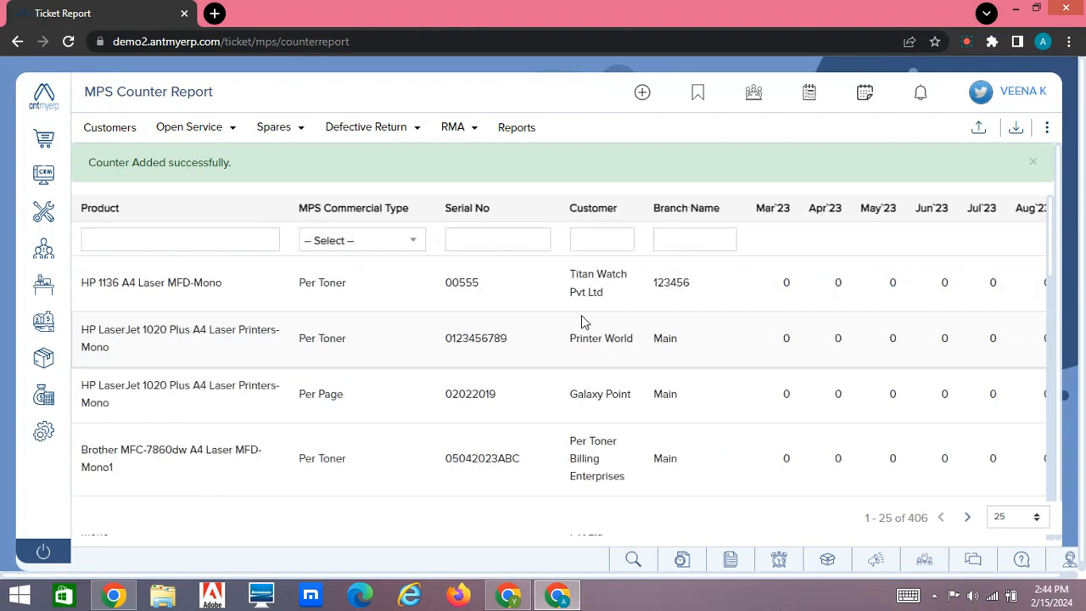
{"action": "mouse_move", "coordinate": [49, 398]}
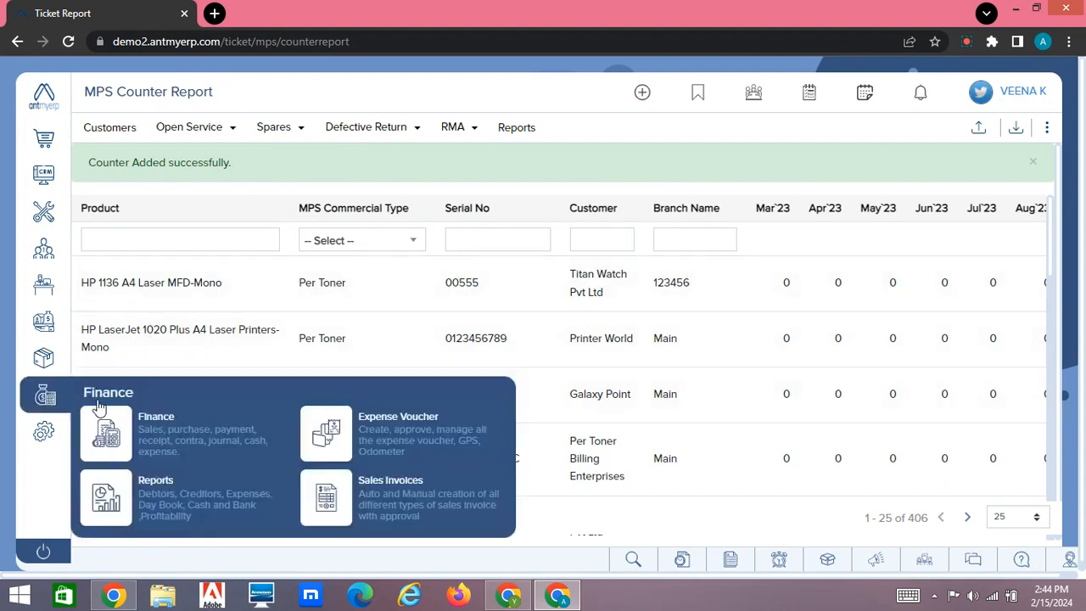
{"action": "left_click", "coordinate": [399, 492]}
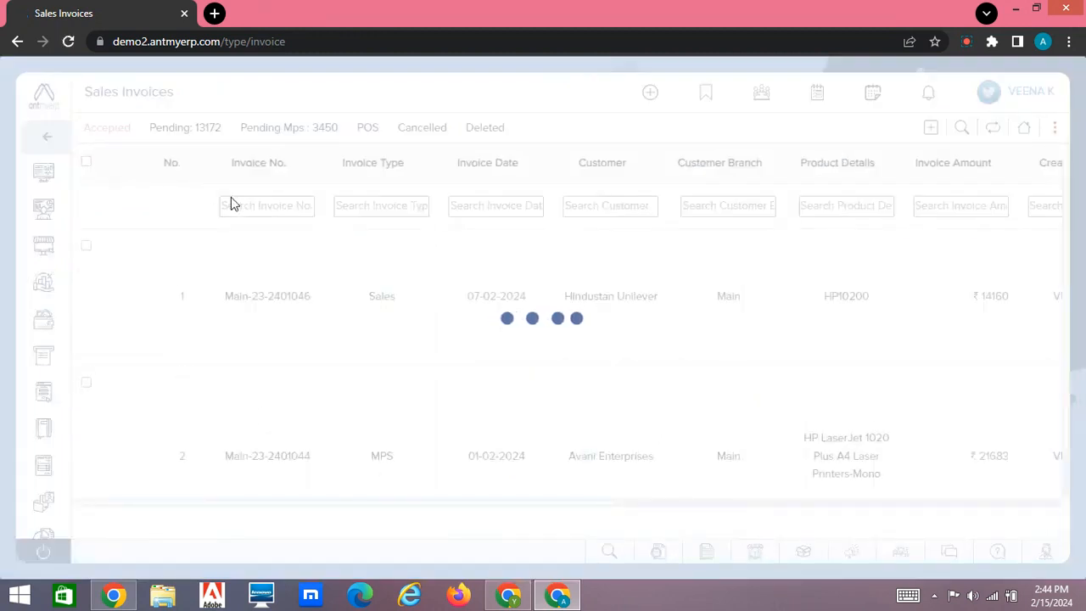
{"action": "left_click", "coordinate": [320, 131]}
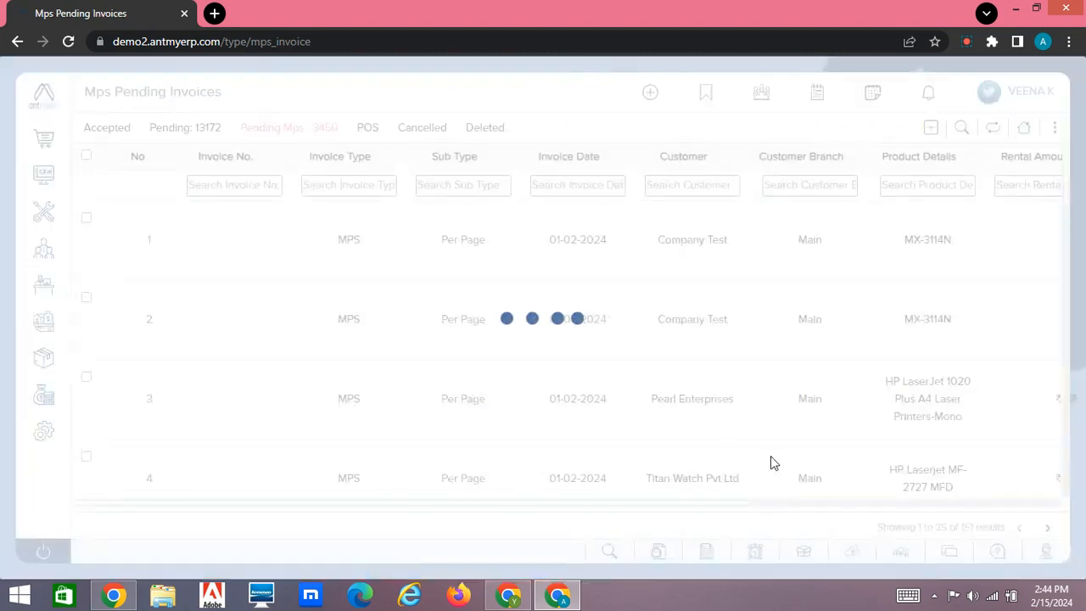
{"action": "scroll", "coordinate": [758, 435], "scroll_direction": "right", "scroll_amount": 5}
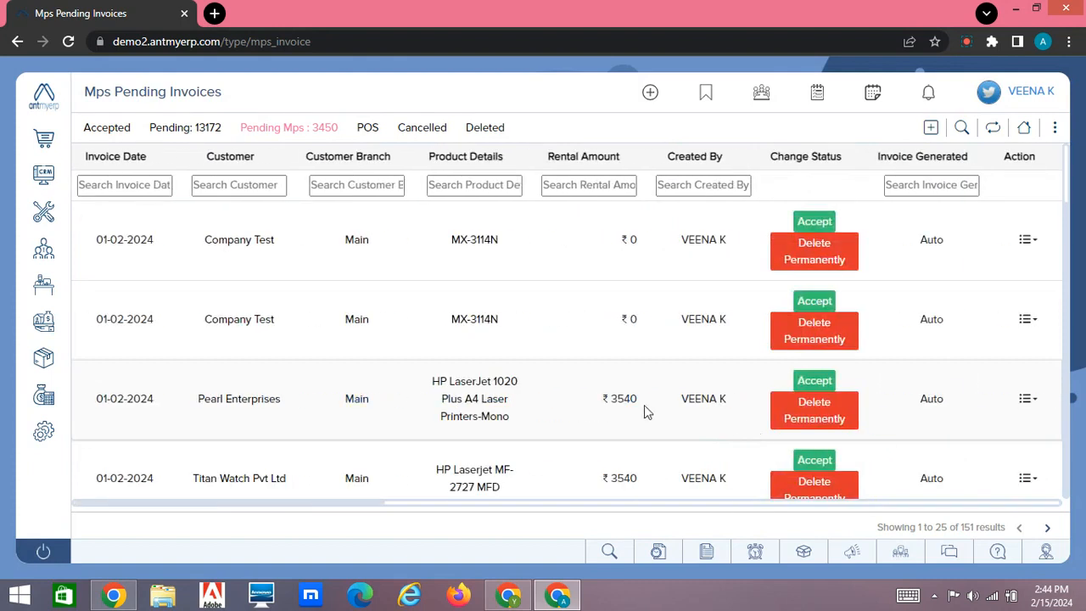
View Pearl Enterprises' pending MPS invoice dated 01-02-2024 and examine its per-page type, managed print service charge, taxes and terms.
{"action": "left_click", "coordinate": [1030, 403]}
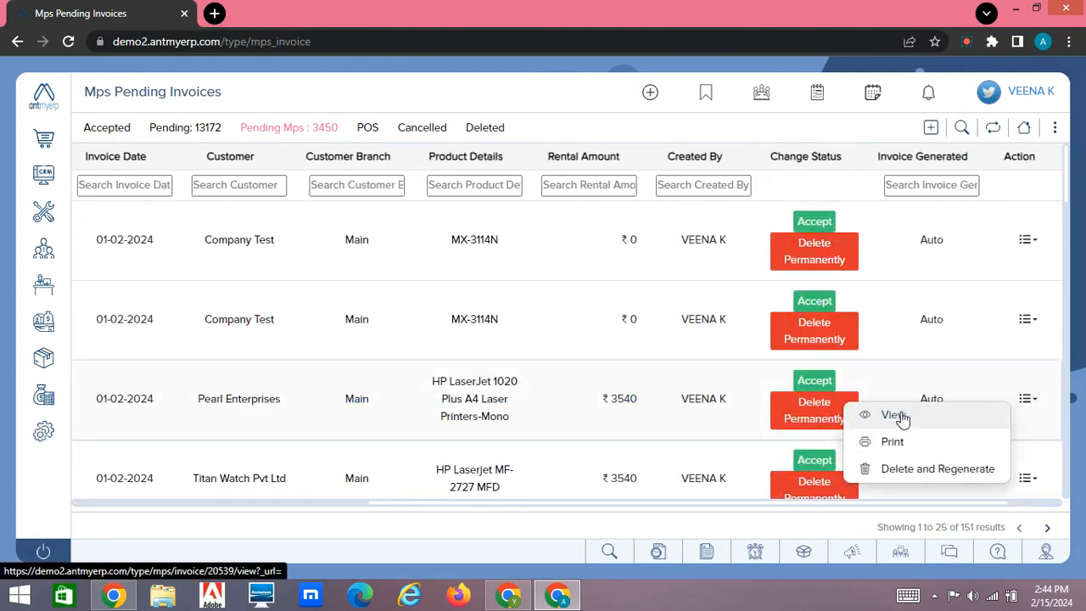
{"action": "left_click", "coordinate": [900, 414]}
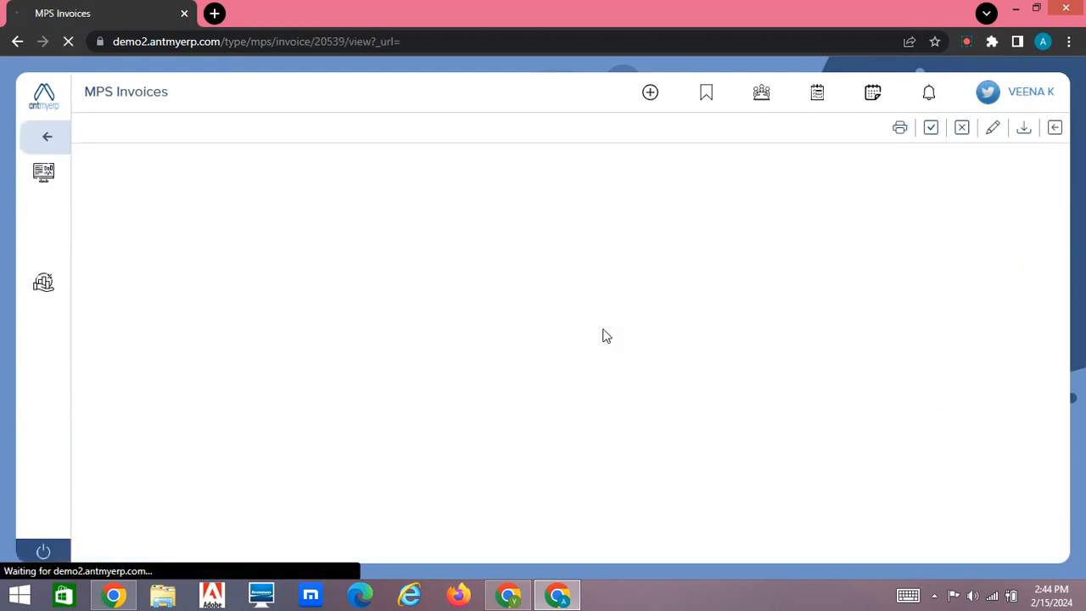
{"action": "scroll", "coordinate": [492, 357], "scroll_direction": "down", "scroll_amount": 4}
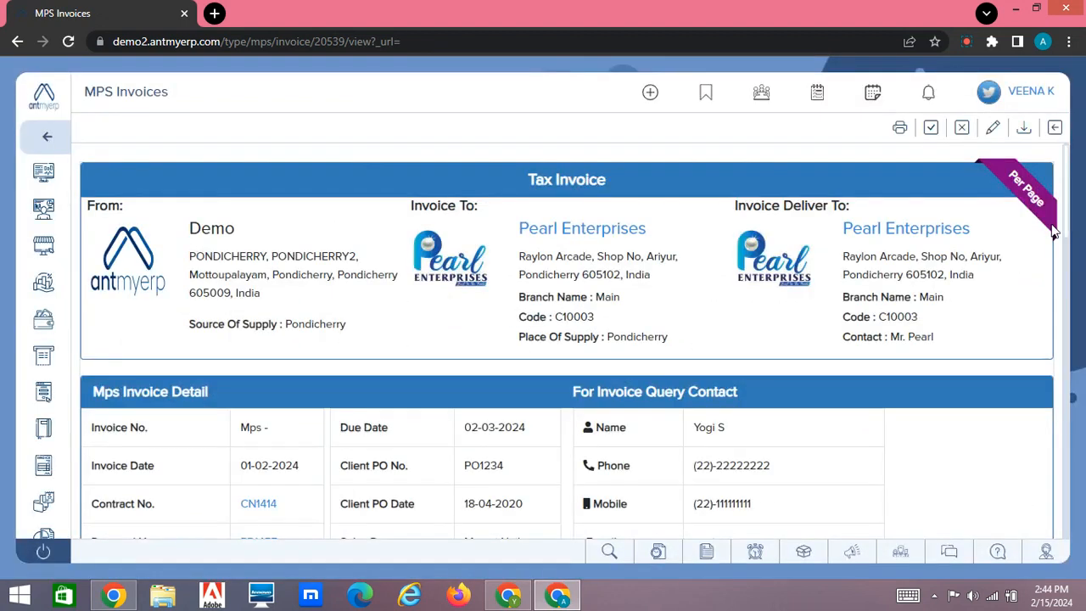
{"action": "scroll", "coordinate": [750, 400], "scroll_direction": "down", "scroll_amount": 5}
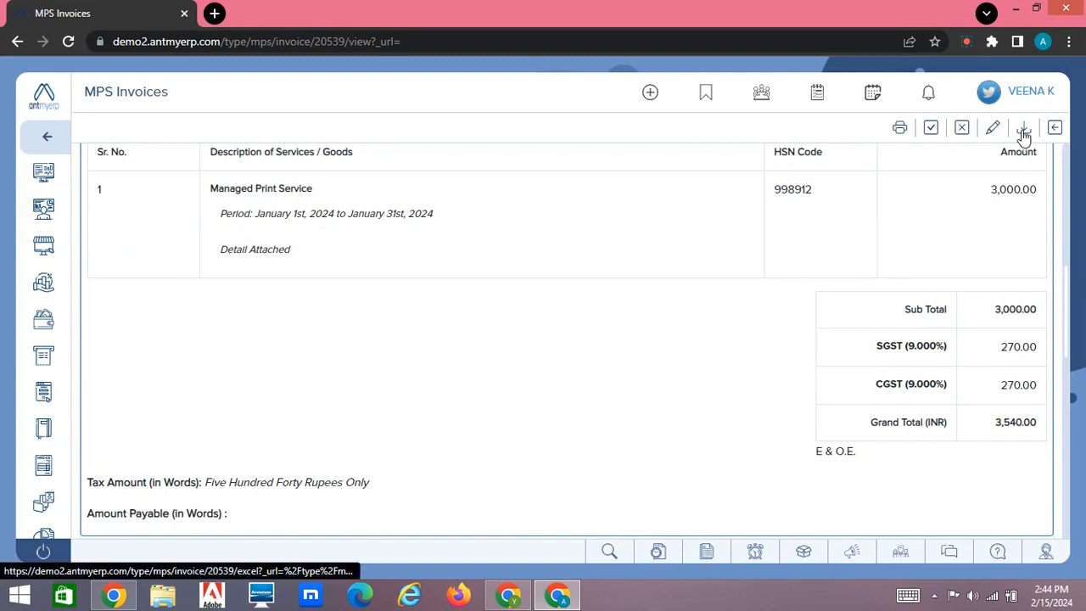
{"action": "scroll", "coordinate": [770, 275], "scroll_direction": "down", "scroll_amount": 10}
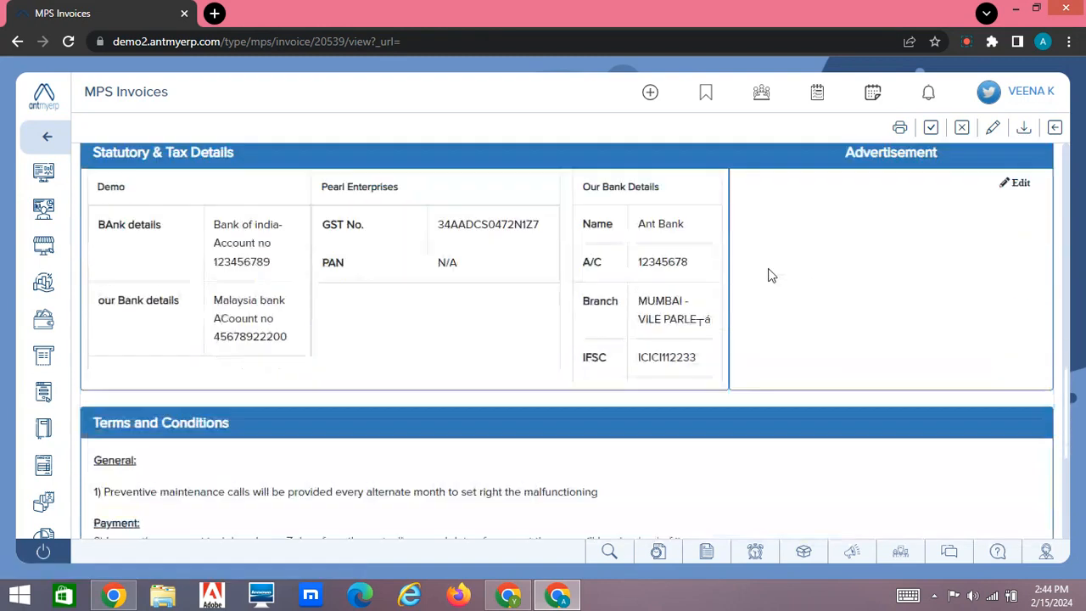
{"action": "scroll", "coordinate": [515, 379], "scroll_direction": "up", "scroll_amount": 15}
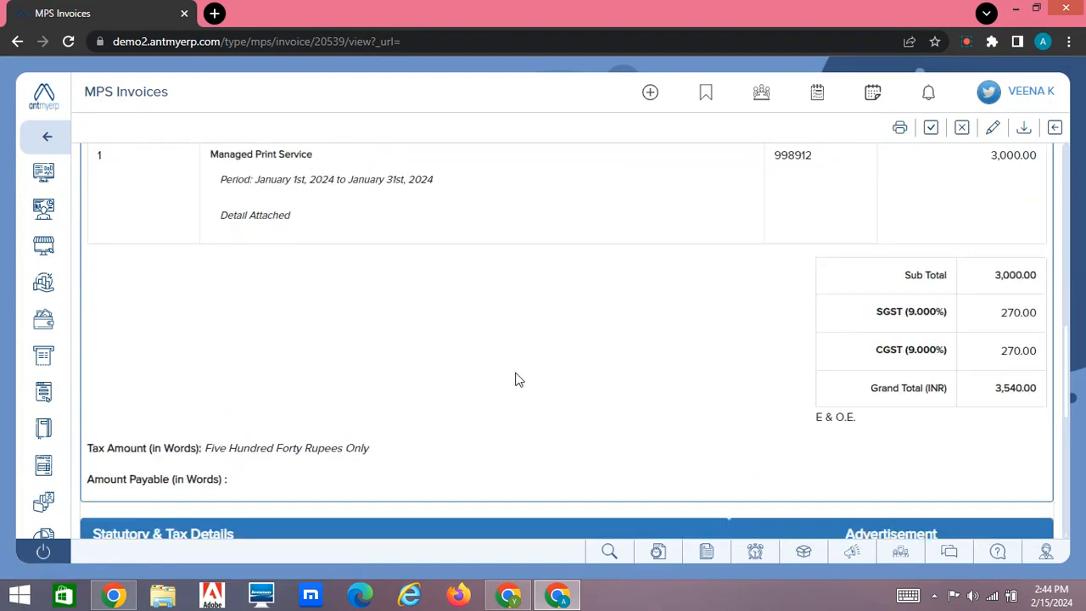
Go to the accepted Finance sales invoices, open Avani Enterprises' MPS invoice and examine its details and per-page label.
{"action": "left_click", "coordinate": [50, 138]}
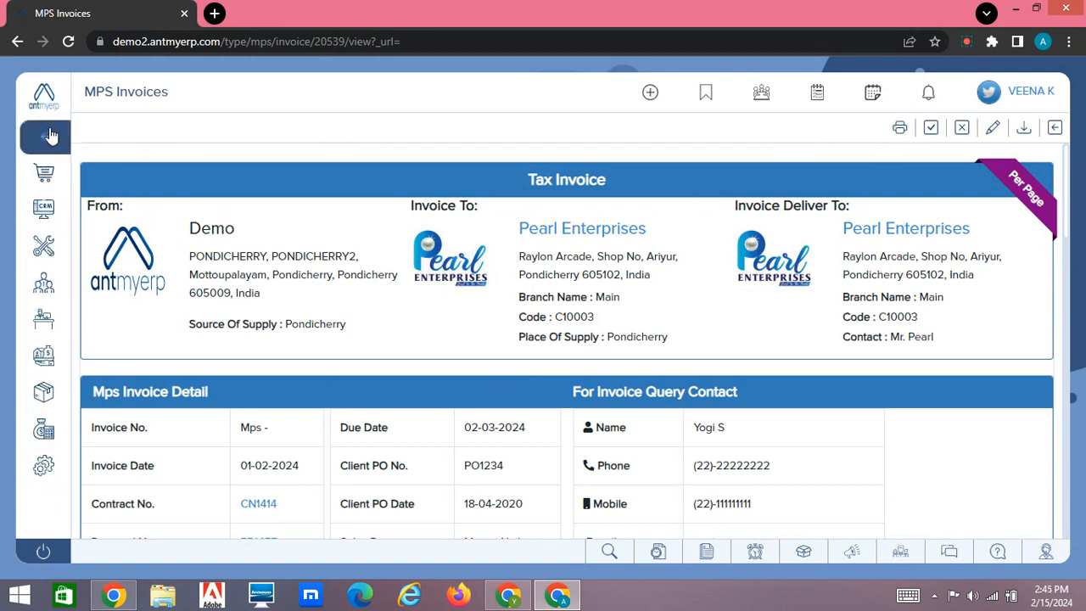
{"action": "mouse_move", "coordinate": [43, 395]}
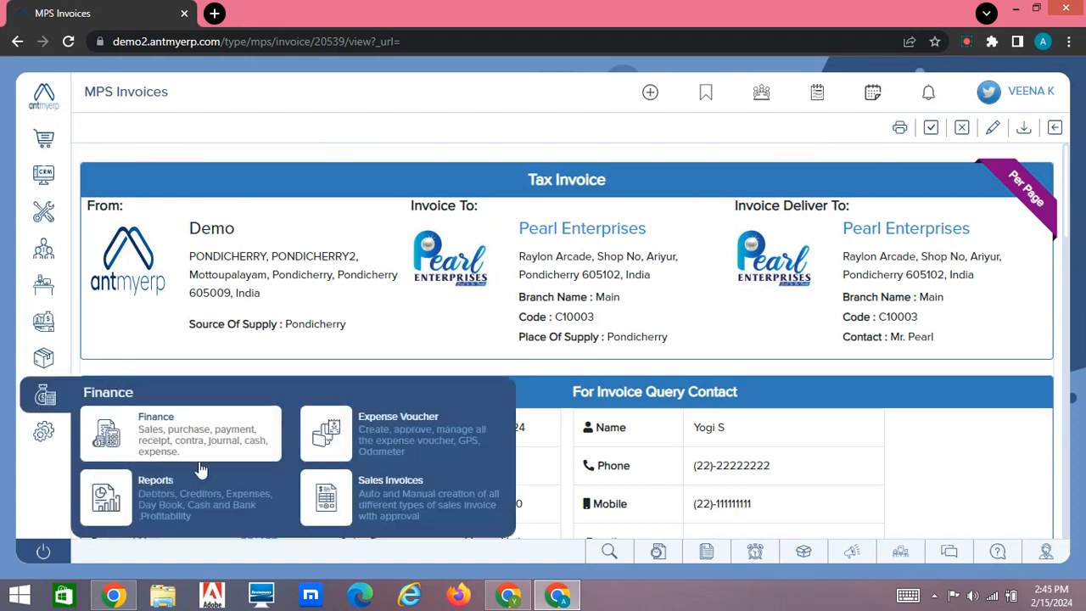
{"action": "left_click", "coordinate": [375, 483]}
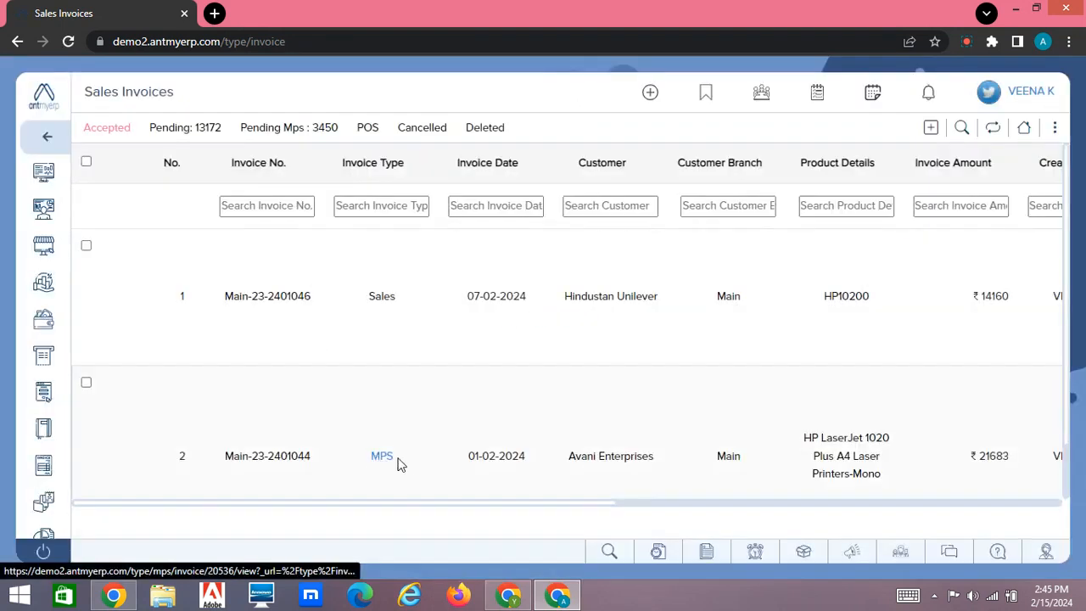
{"action": "left_click", "coordinate": [283, 459]}
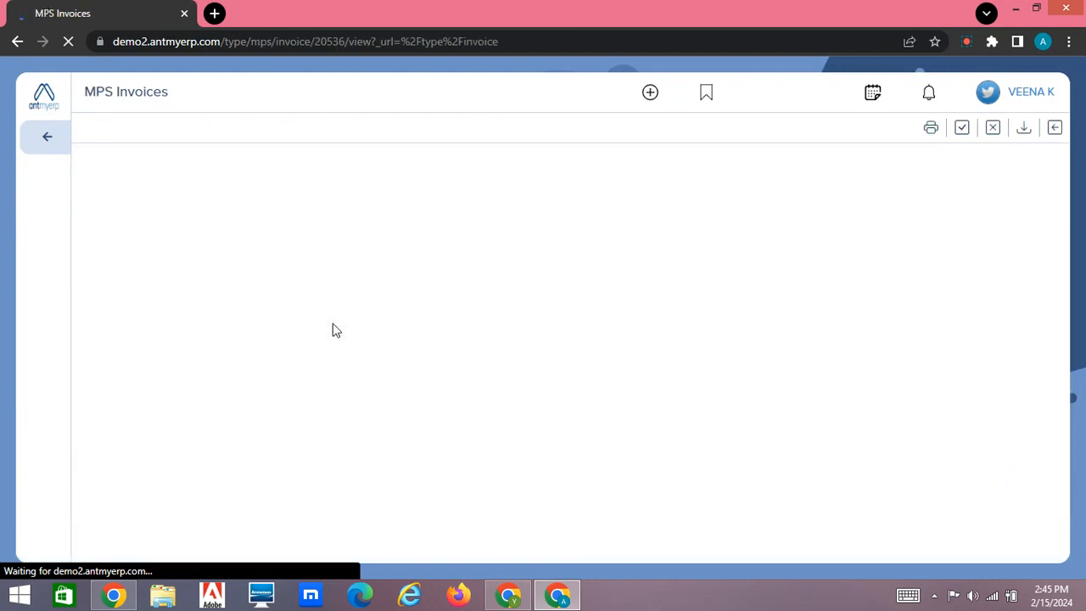
{"action": "scroll", "coordinate": [332, 330], "scroll_direction": "down", "scroll_amount": 10}
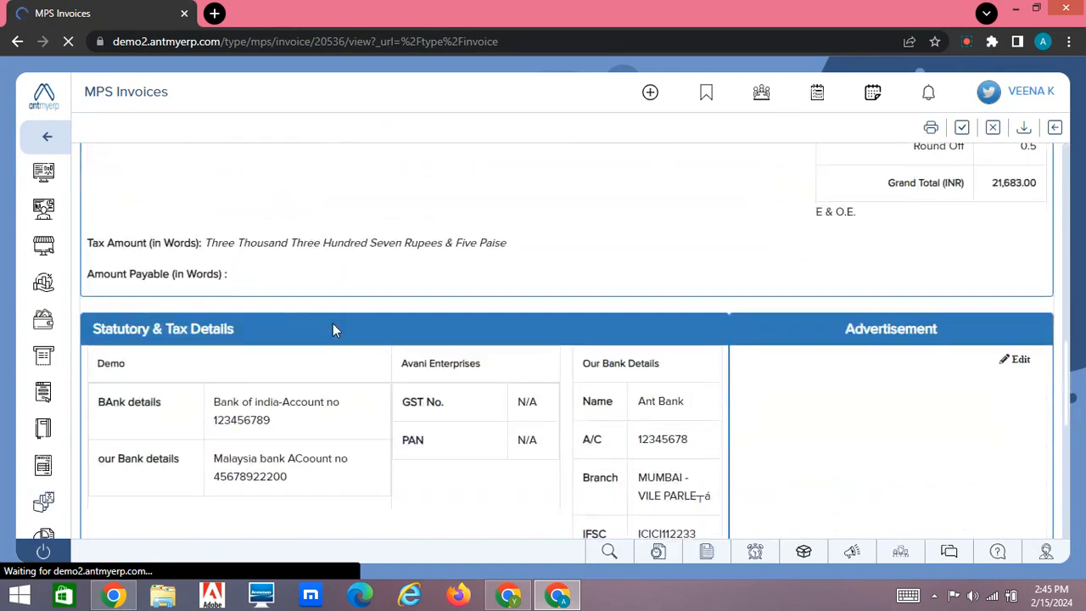
{"action": "scroll", "coordinate": [334, 324], "scroll_direction": "down", "scroll_amount": 6}
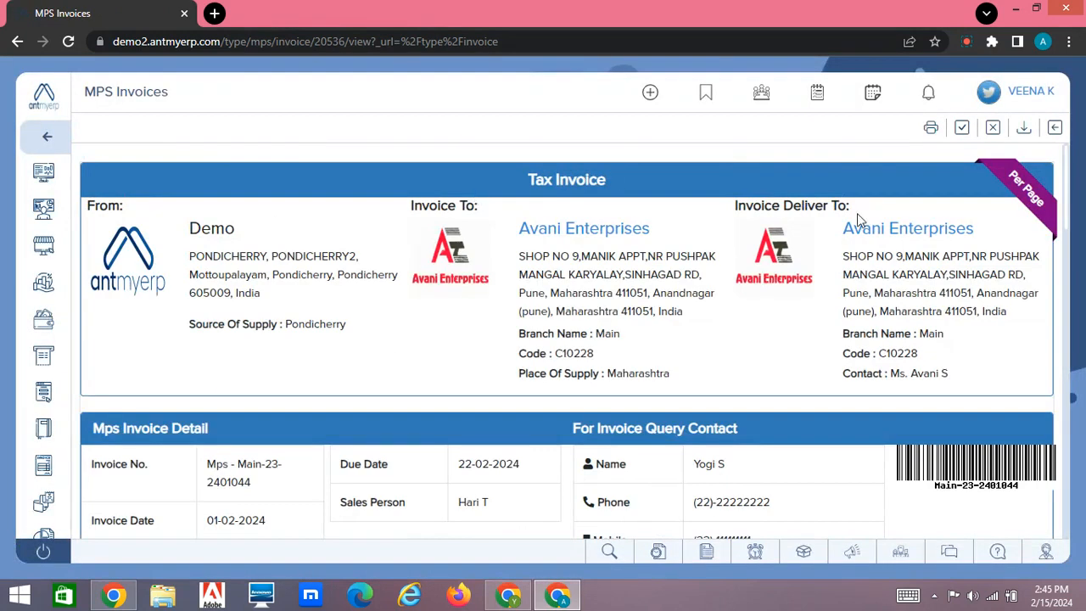
{"action": "key", "text": "ctrl+plus"}
{"action": "key", "text": "ctrl+plus"}
{"action": "key", "text": "ctrl+plus"}
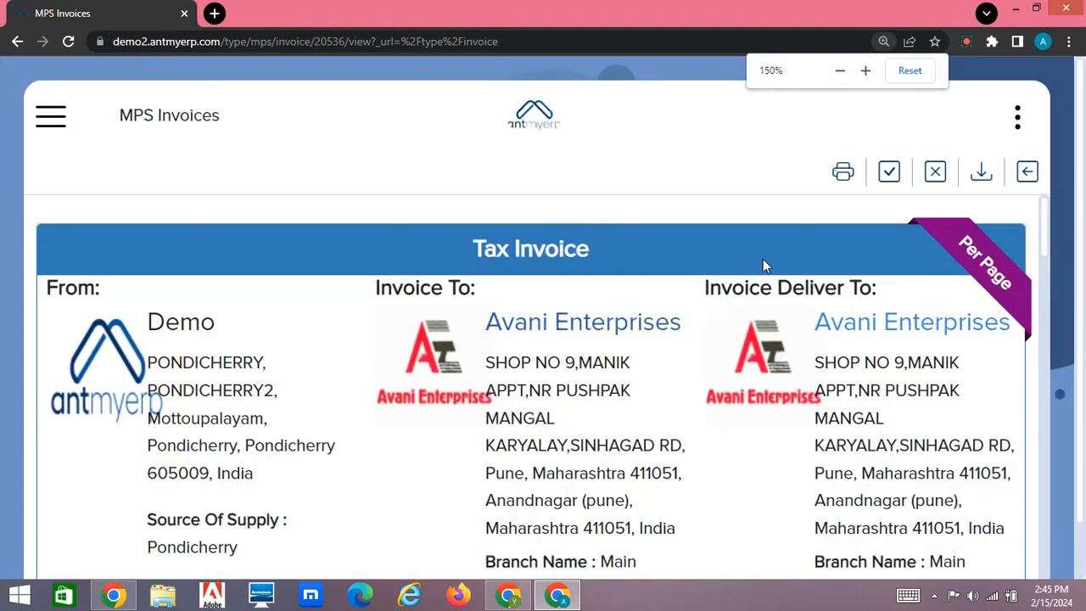
{"action": "left_click", "coordinate": [840, 71]}
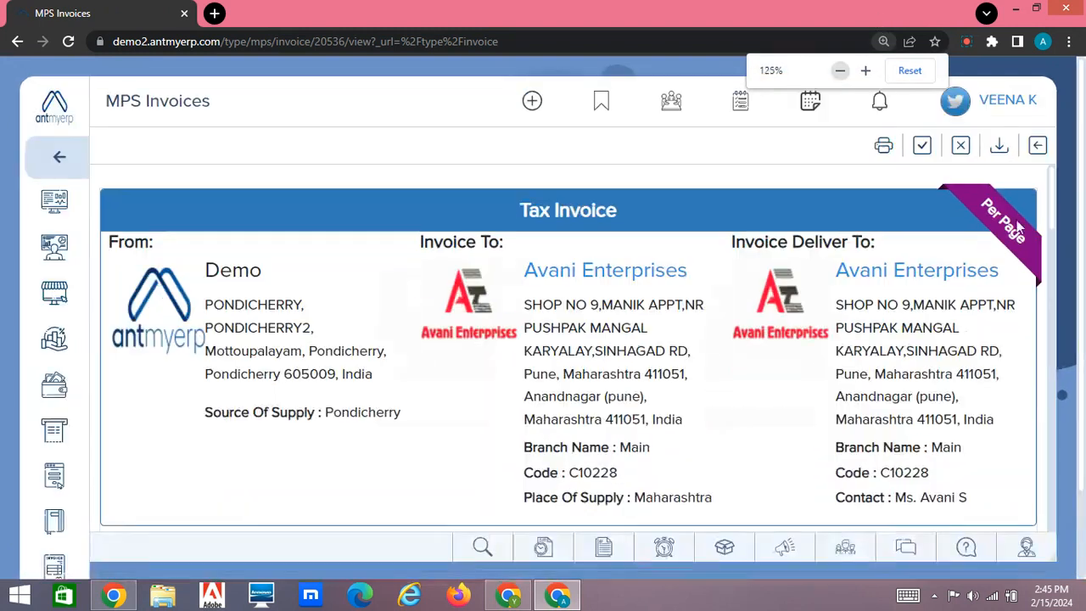
{"action": "left_click", "coordinate": [840, 71]}
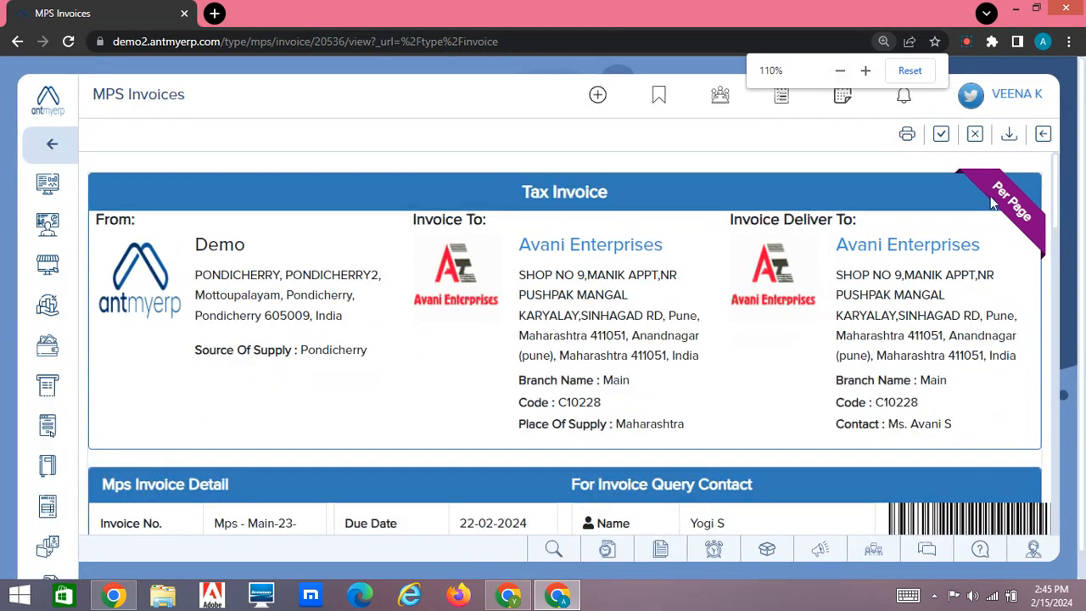
{"action": "left_click", "coordinate": [840, 70]}
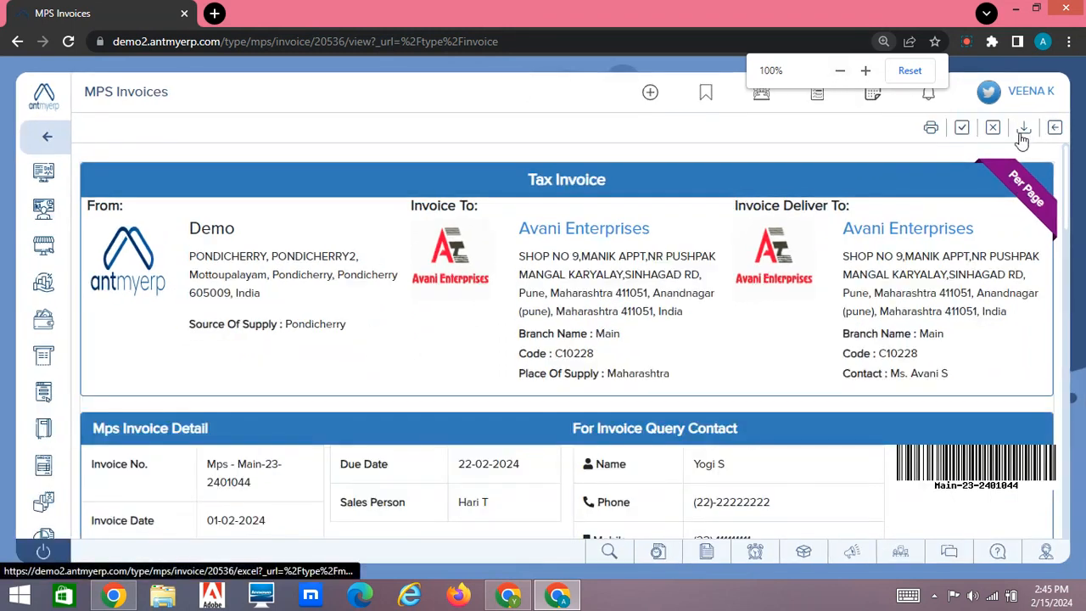
Open the Original print copy of Avani Enterprises' invoice and return to the invoice page.
{"action": "left_click", "coordinate": [932, 131]}
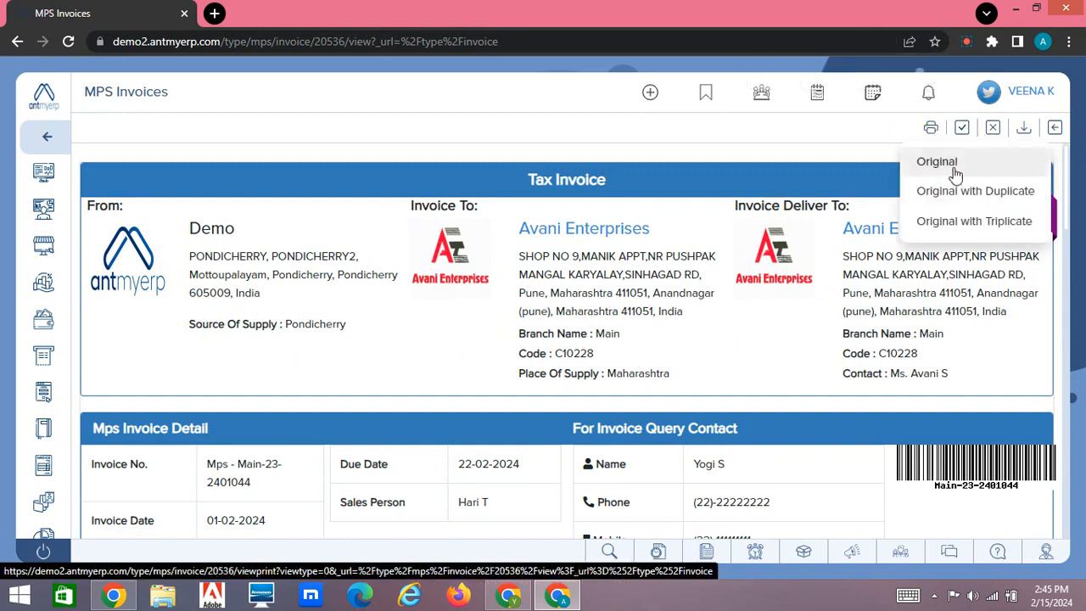
{"action": "left_click", "coordinate": [956, 173]}
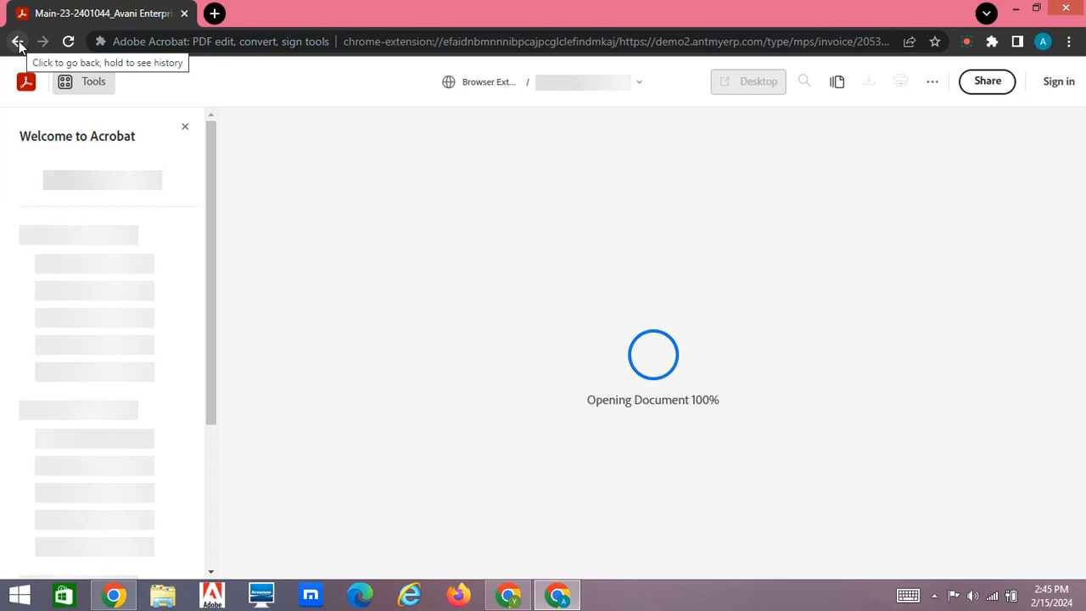
{"action": "left_click", "coordinate": [18, 41]}
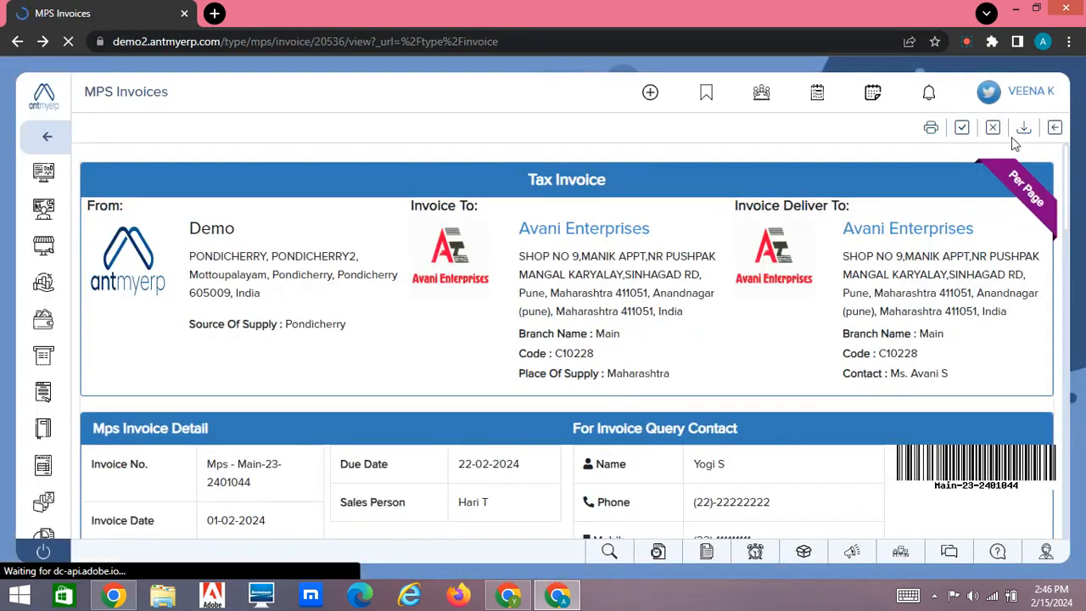
{"action": "left_click", "coordinate": [995, 132]}
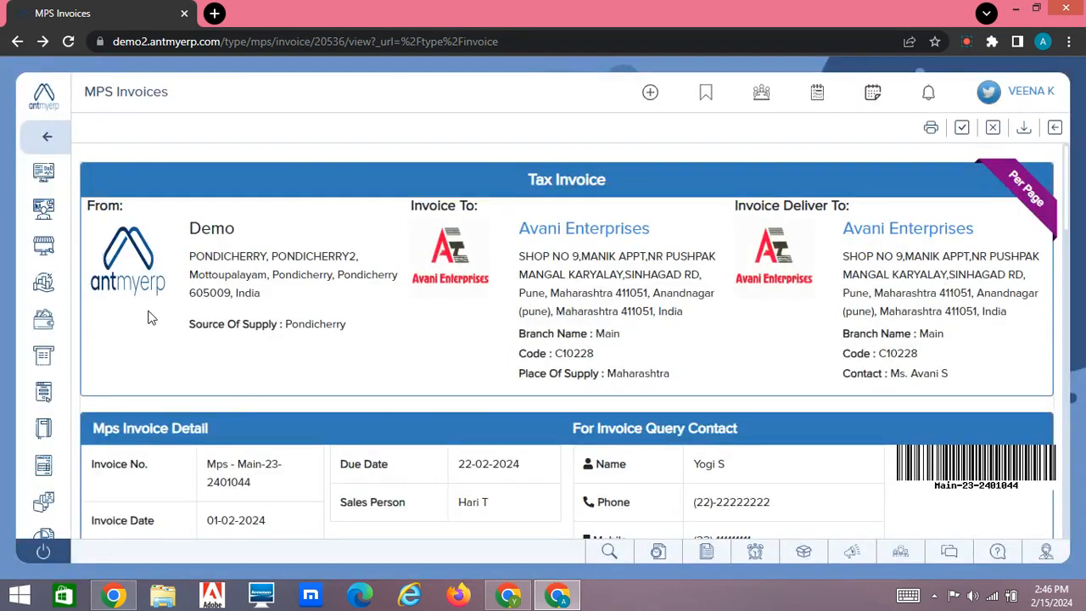
Return to the pending MPS sales invoices and view the Pearl Enterprises invoice for the HP LaserJet 1020 Plus.
{"action": "mouse_move", "coordinate": [45, 465]}
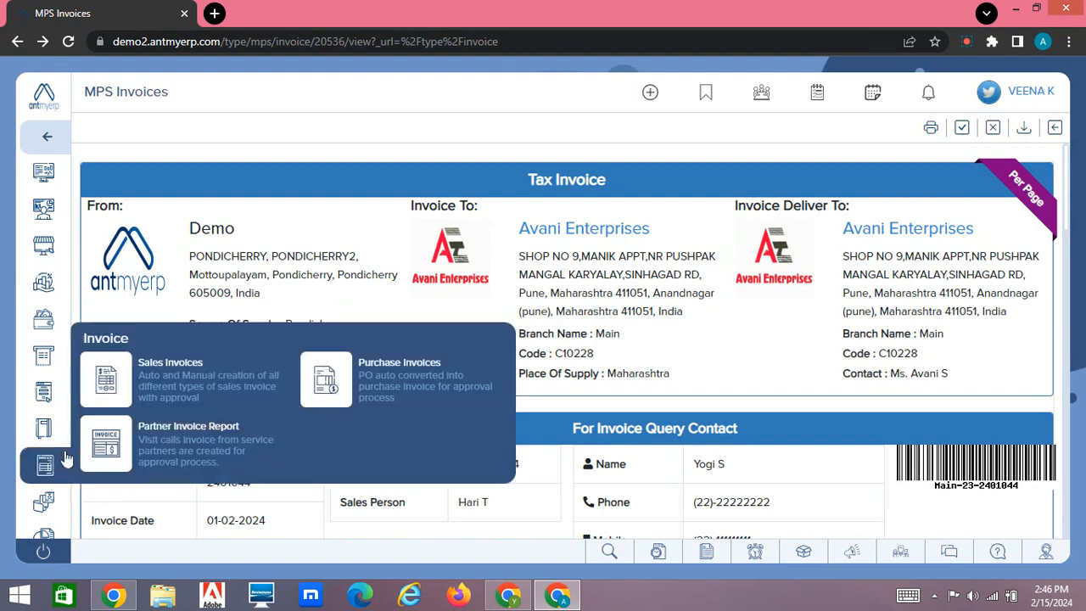
{"action": "left_click", "coordinate": [184, 371]}
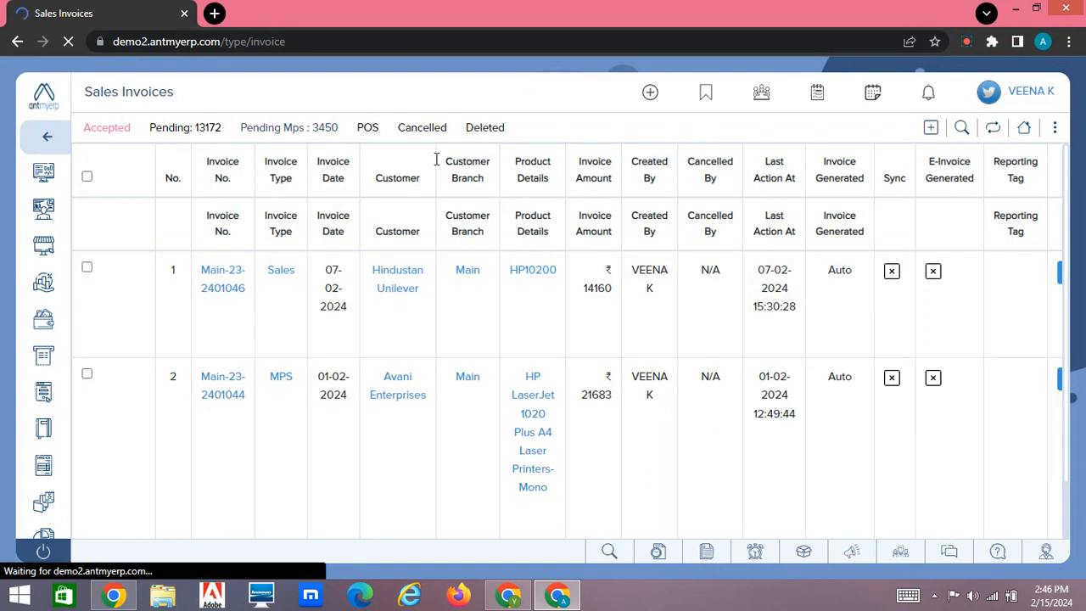
{"action": "left_click", "coordinate": [310, 129]}
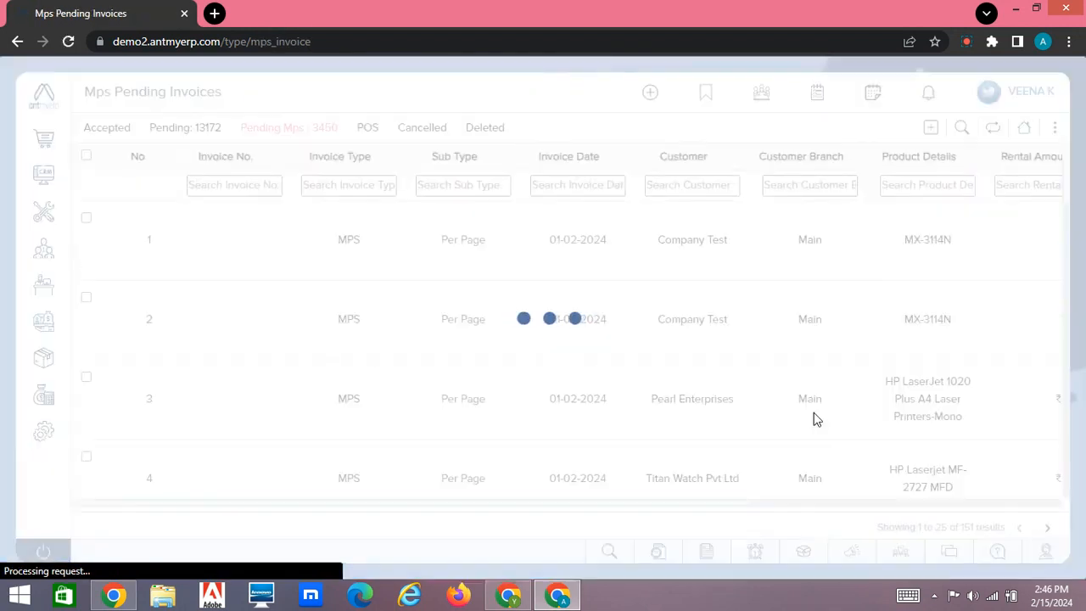
{"action": "scroll", "coordinate": [817, 419], "scroll_direction": "right", "scroll_amount": 5}
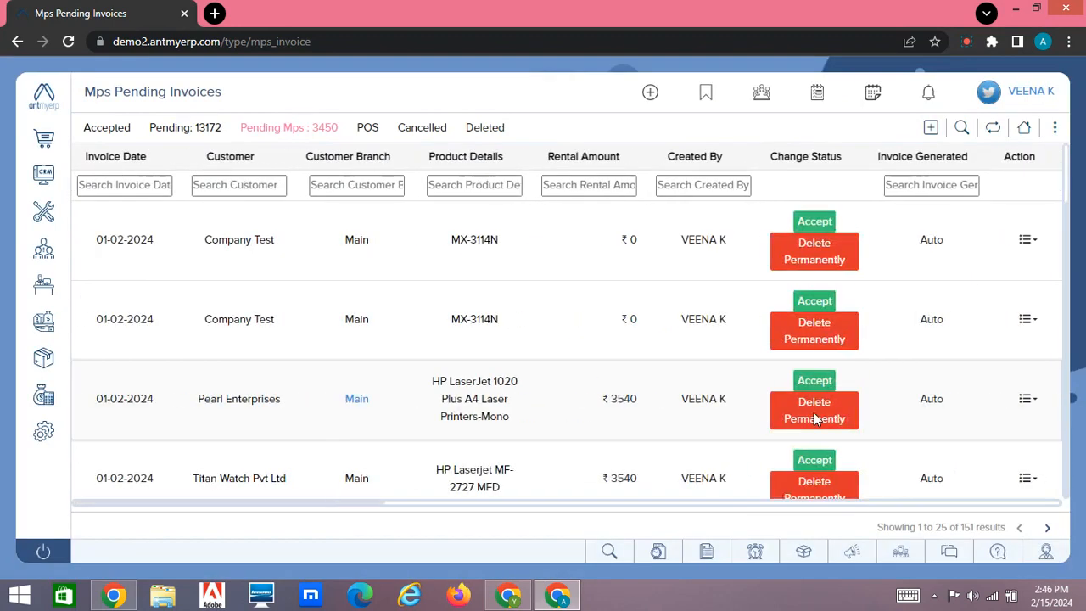
{"action": "left_click", "coordinate": [1027, 399]}
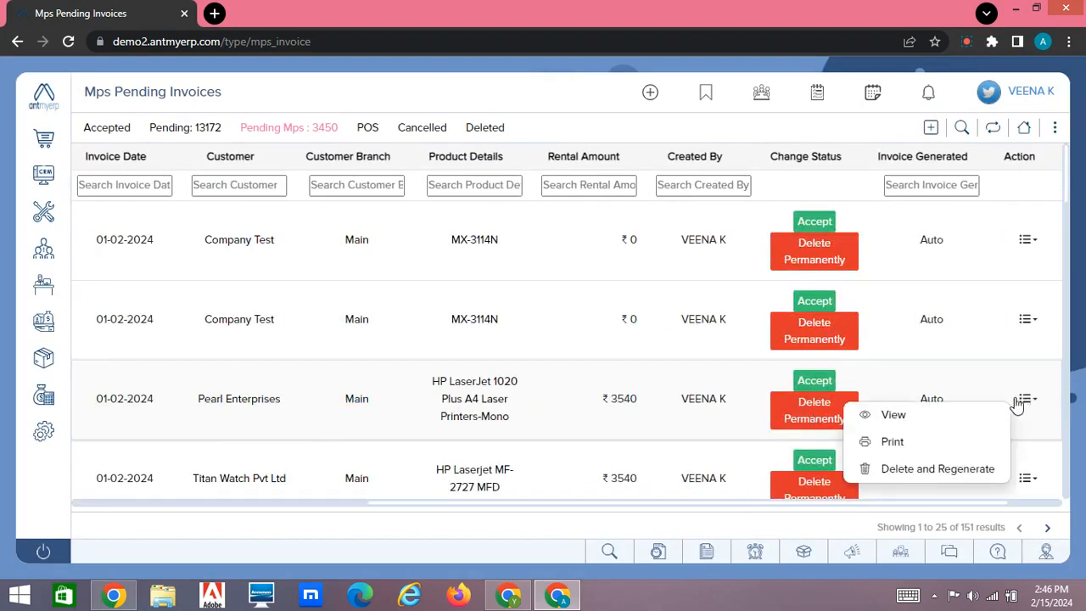
{"action": "left_click", "coordinate": [909, 421]}
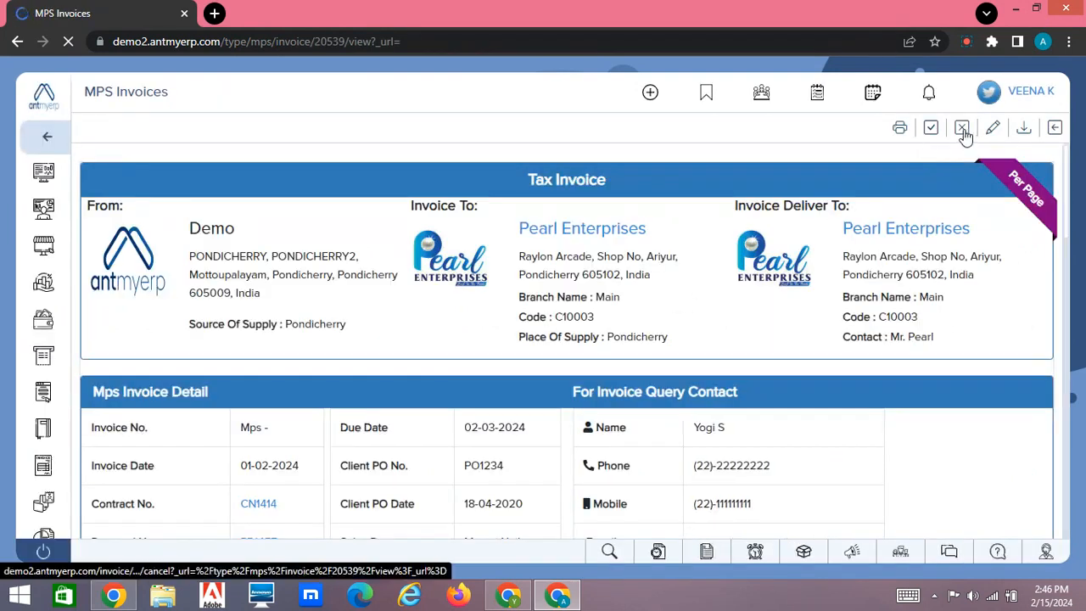
Open the Pearl Enterprises invoice's machine counter details for editing and check the first printer's rental amount and free copies.
{"action": "left_click", "coordinate": [963, 129]}
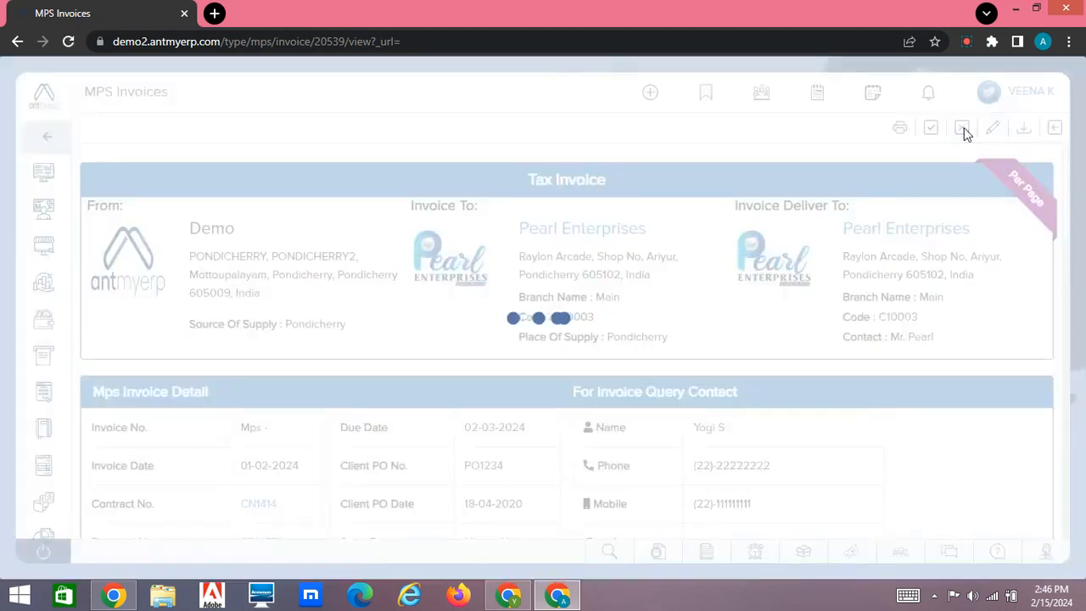
{"action": "left_click", "coordinate": [993, 129]}
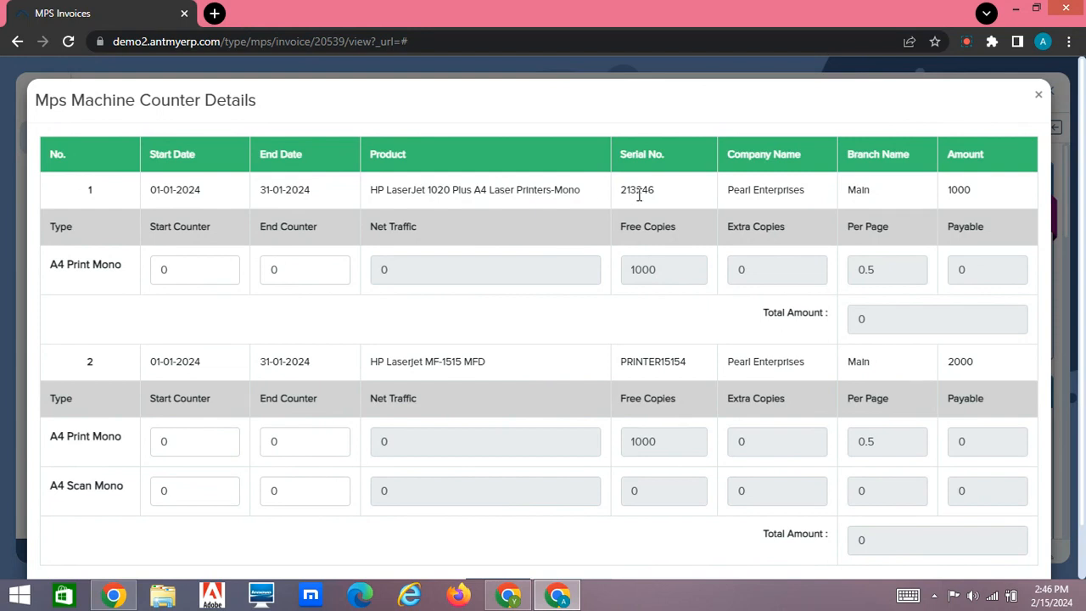
{"action": "left_click_drag", "start_coordinate": [1003, 188], "coordinate": [940, 192]}
{"action": "left_click_drag", "start_coordinate": [670, 272], "coordinate": [597, 268]}
Set the HP LaserJet 1020 Plus's A4 print mono end counter to 2000, save it and review the invoice totals.
{"action": "scroll", "coordinate": [310, 296], "scroll_direction": "down", "scroll_amount": 1}
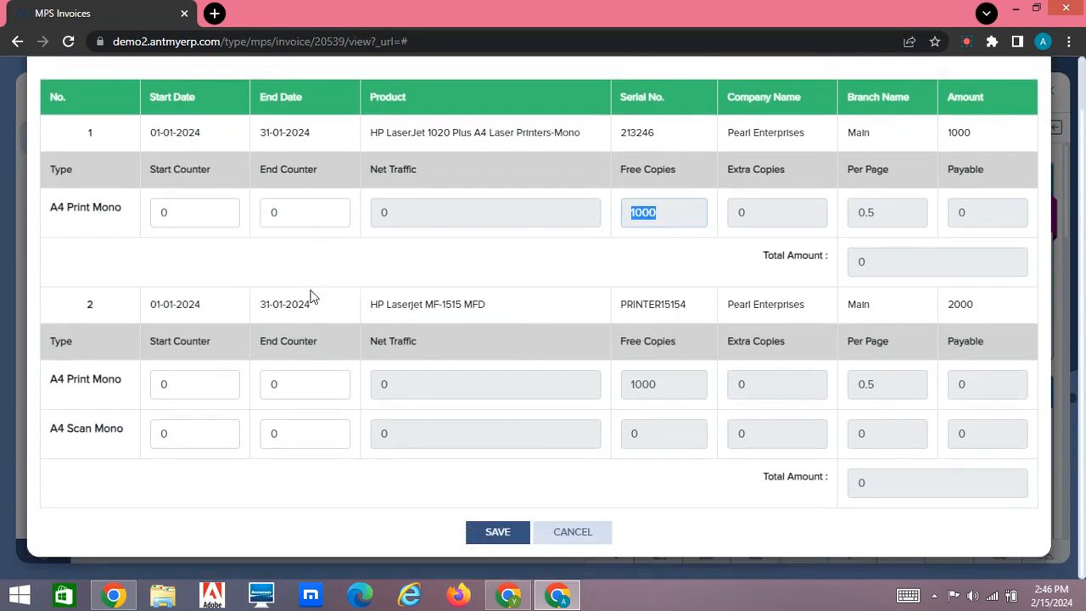
{"action": "double_click", "coordinate": [291, 213]}
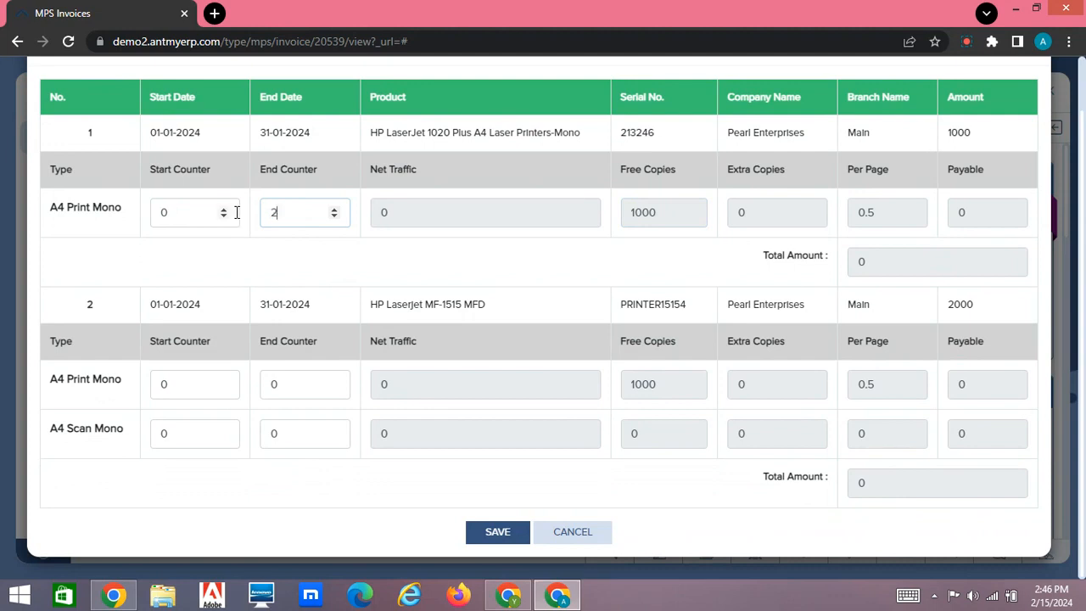
{"action": "type", "text": "2000"}
{"action": "left_click", "coordinate": [426, 266]}
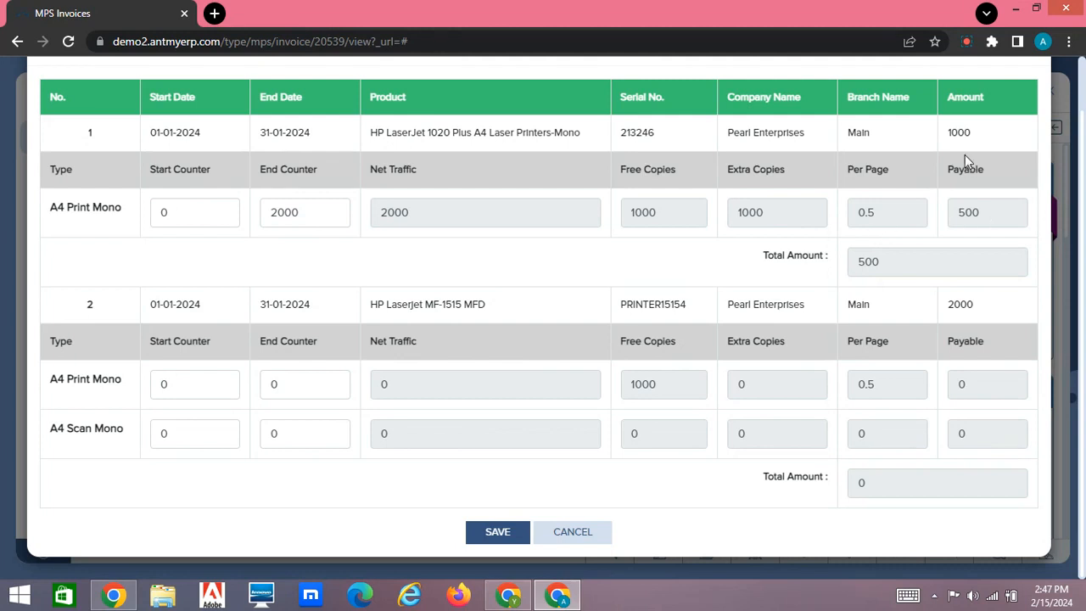
{"action": "left_click", "coordinate": [499, 535]}
{"action": "scroll", "coordinate": [798, 398], "scroll_direction": "down", "scroll_amount": 7}
{"action": "scroll", "coordinate": [797, 398], "scroll_direction": "up", "scroll_amount": 1}
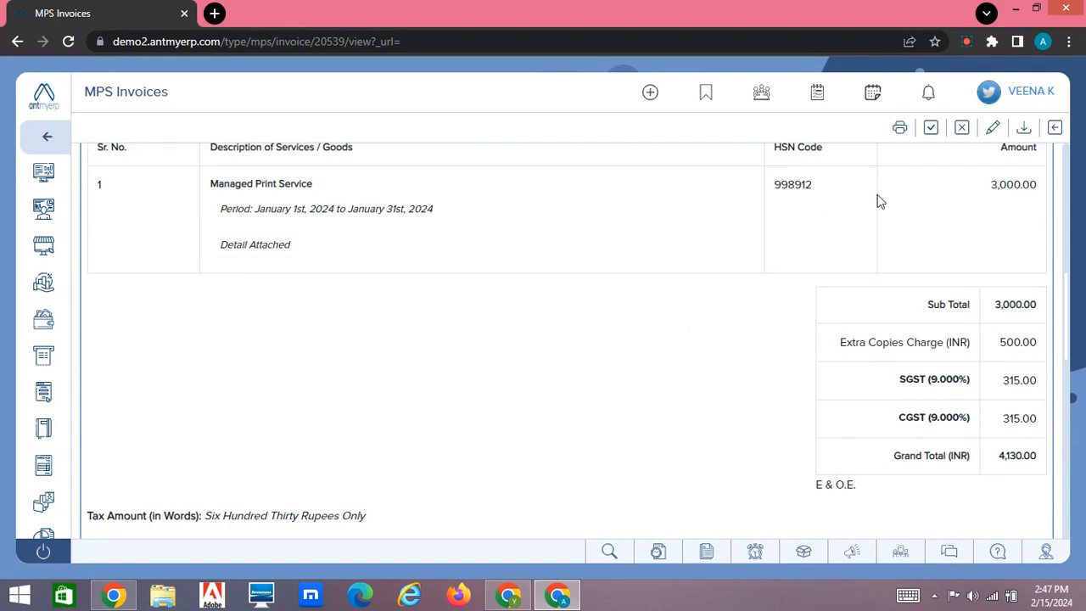
{"action": "left_click", "coordinate": [972, 44]}
{"action": "left_click", "coordinate": [910, 141]}
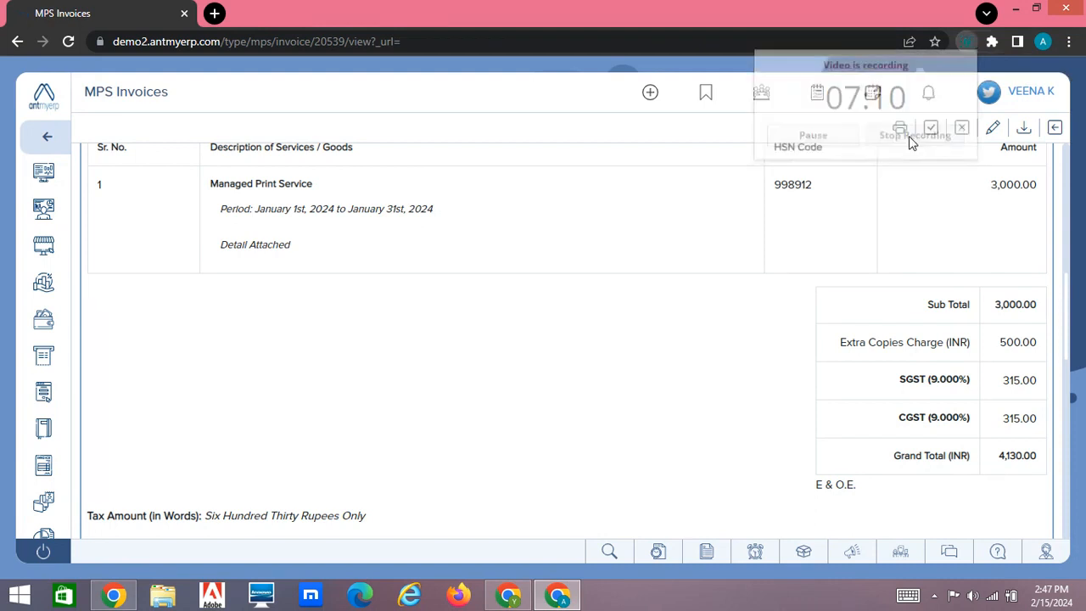